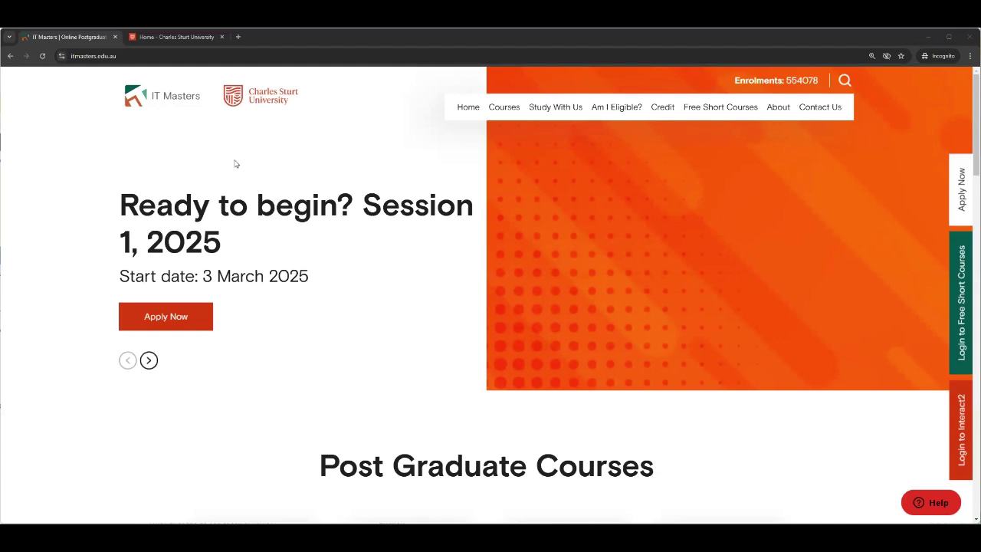
Open the IT Masters How to Apply page and review its application steps, session dates and entry requirements.
left_click(169, 317)
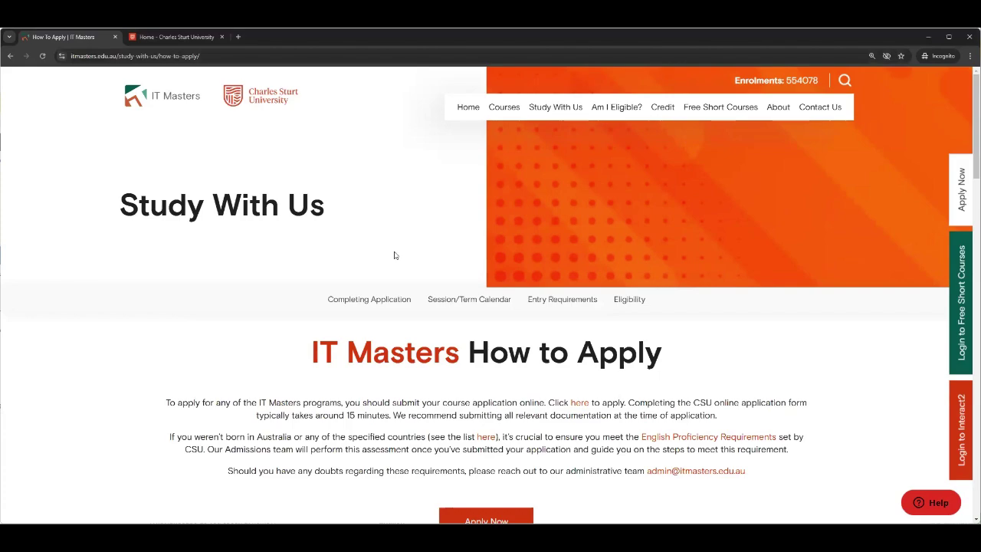
scroll(394, 255, "down", 3)
scroll(253, 272, "down", 7)
scroll(253, 273, "down", 7)
scroll(253, 274, "down", 2)
scroll(253, 274, "up", 9)
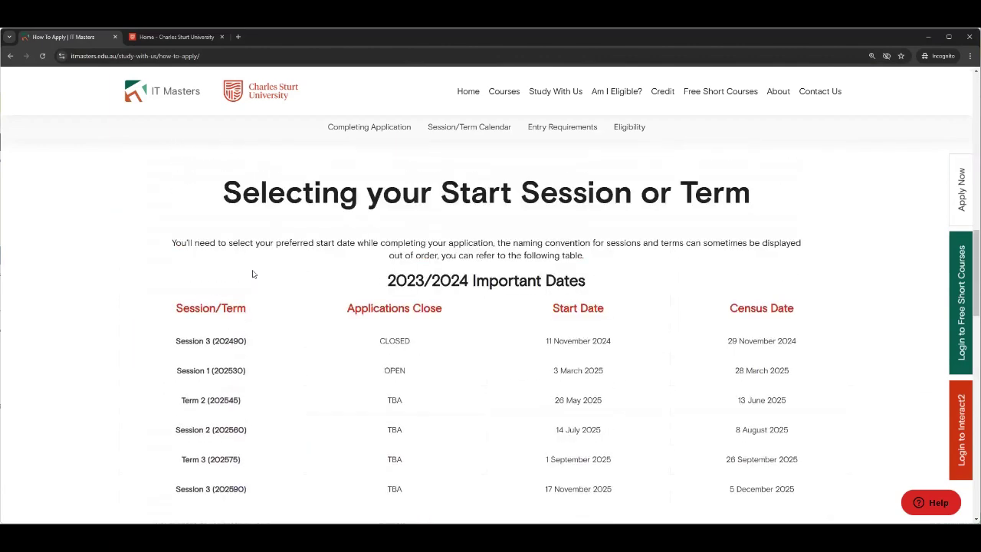
scroll(253, 273, "up", 4)
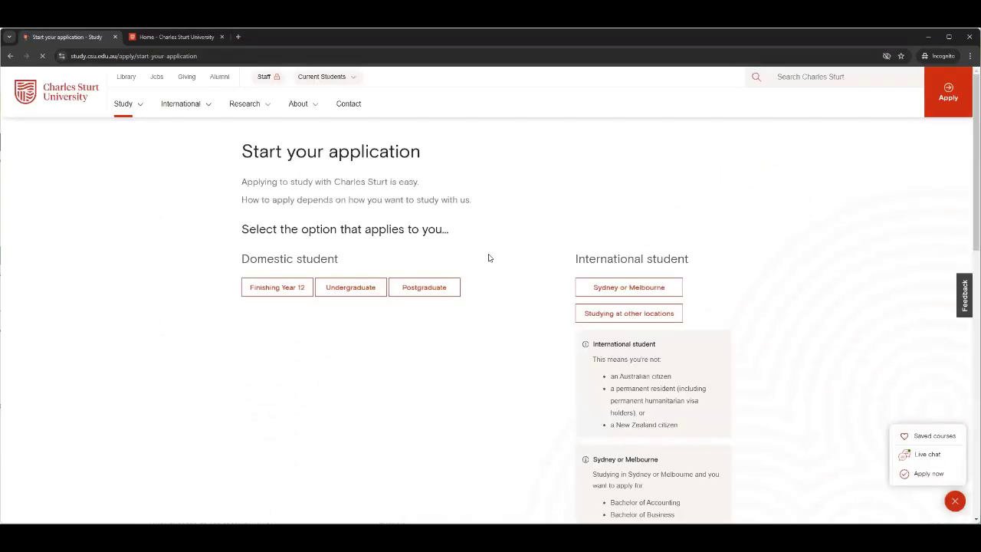
Switch to the Charles Sturt University tab, showing its Start your application page.
left_click(189, 40)
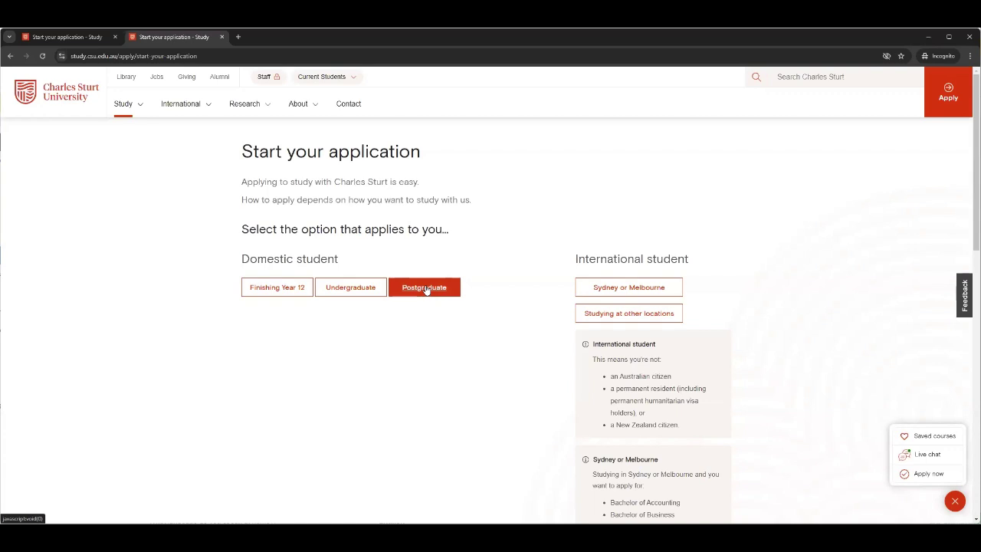
Choose the domestic Postgraduate route with 'All other postgraduate courses' selected.
left_click(426, 289)
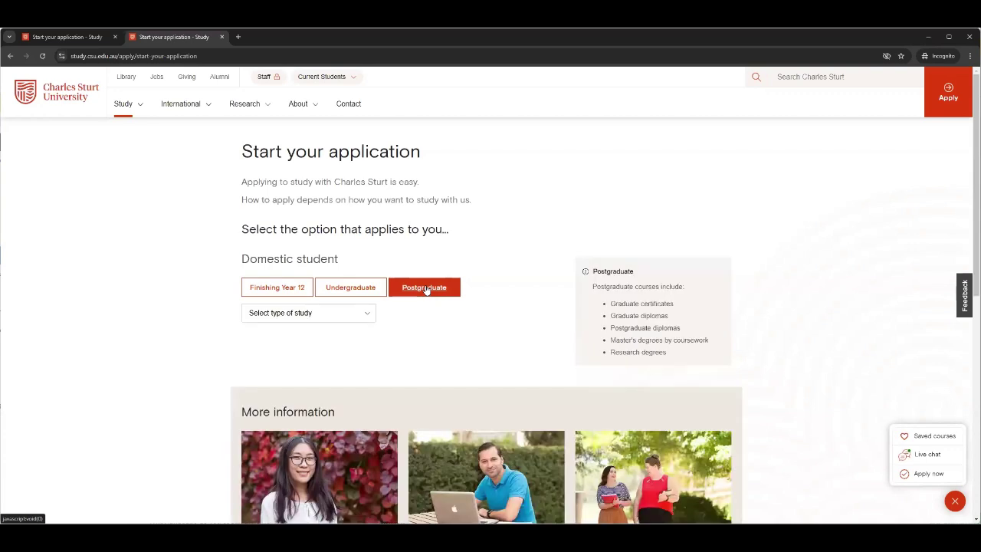
left_click(367, 315)
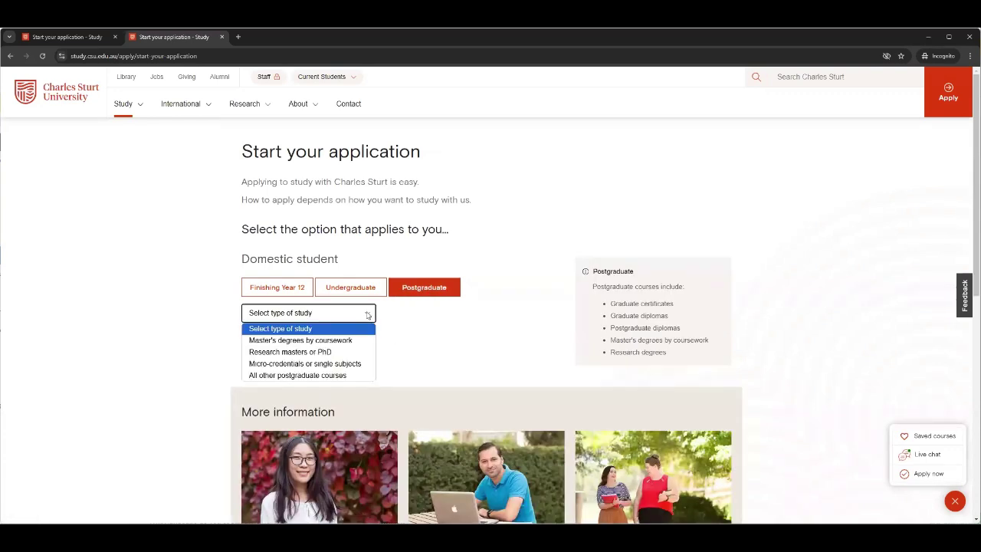
left_click(338, 375)
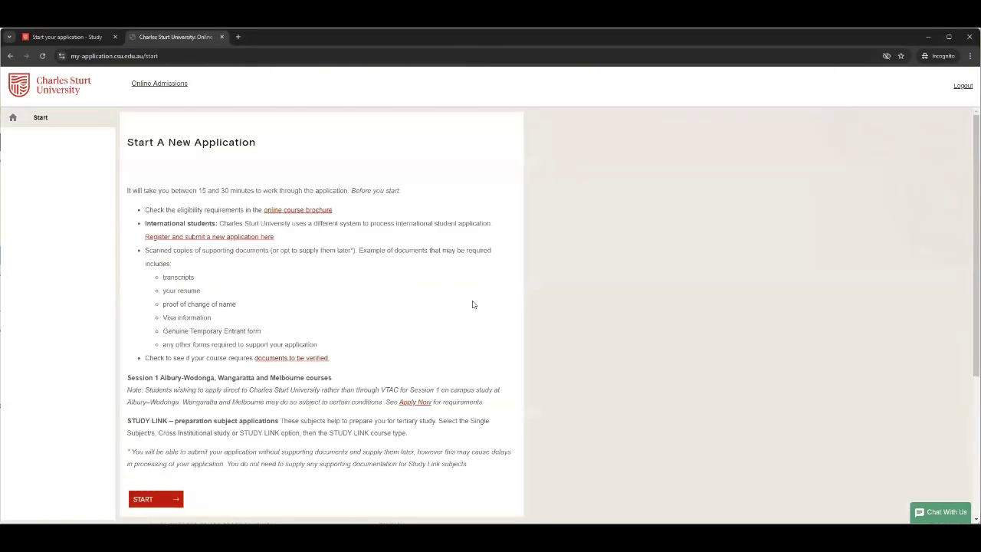
Scroll the Start A New Application page to the existing Graduate Certificate in Cyber Security application.
scroll(493, 293, "down", 1)
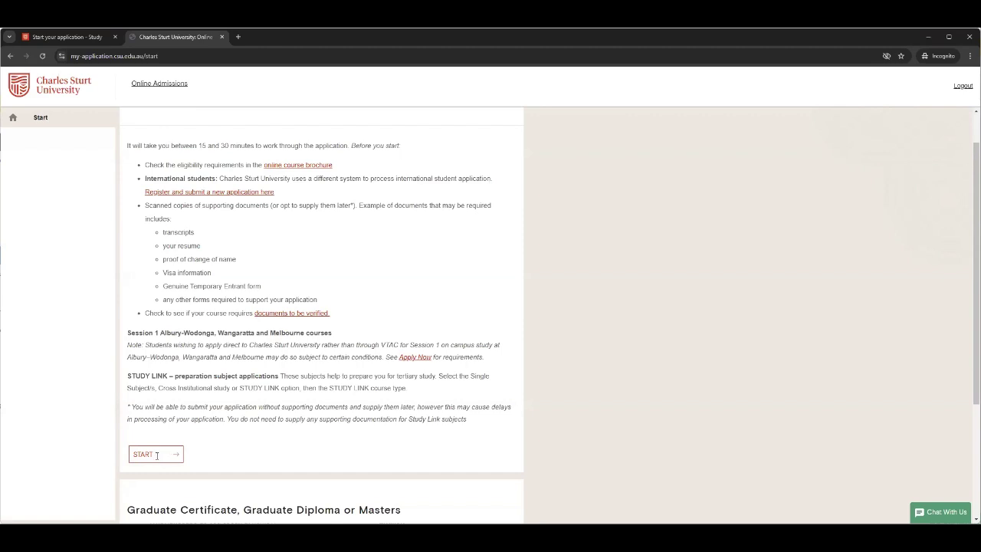
scroll(394, 359, "down", 3)
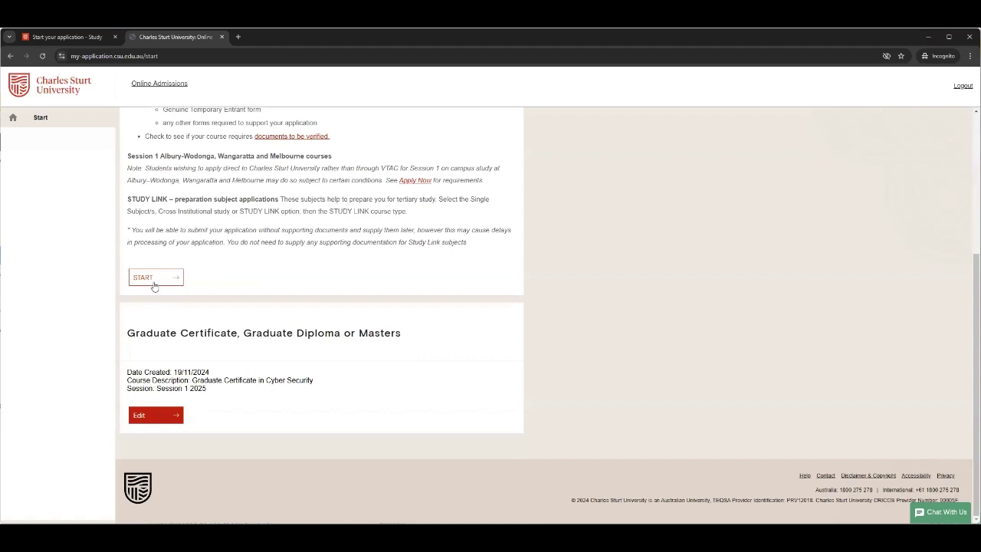
Start and create a new Postgraduate by Coursework application.
left_click(154, 286)
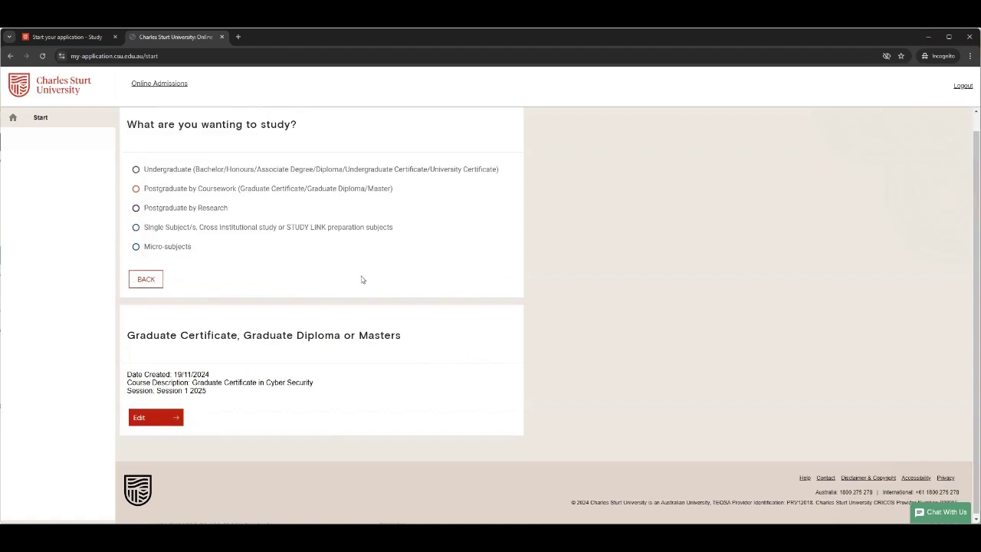
left_click(135, 190)
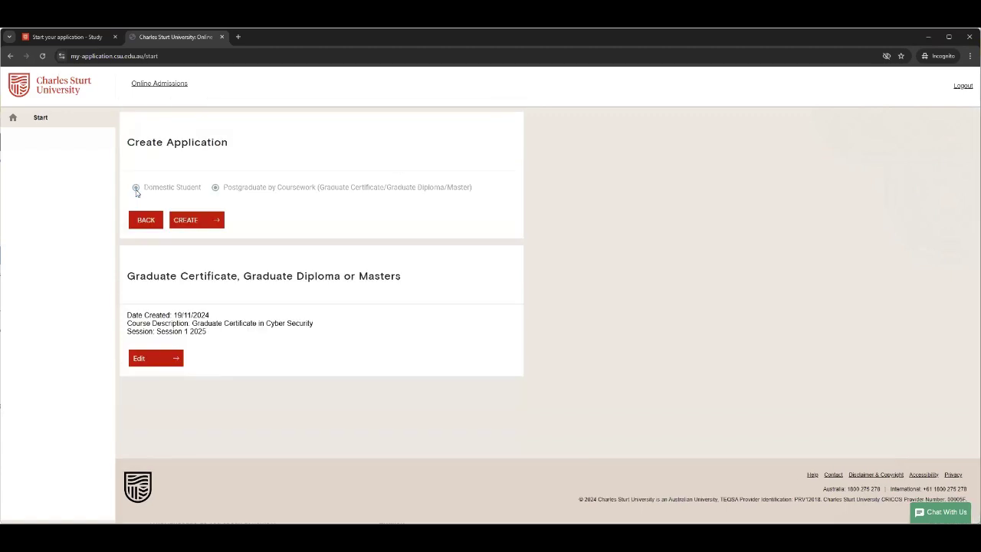
left_click(196, 221)
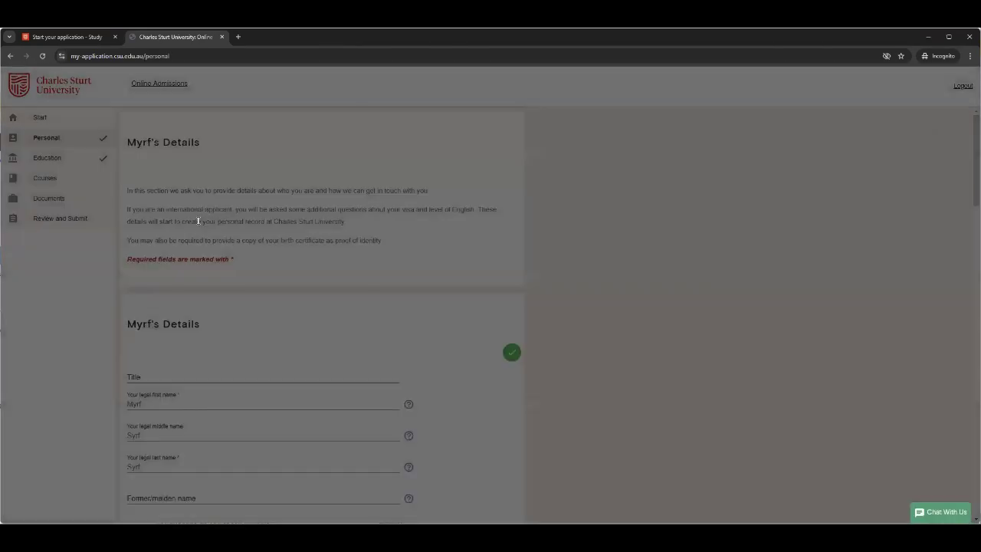
scroll(300, 251, "down", 3)
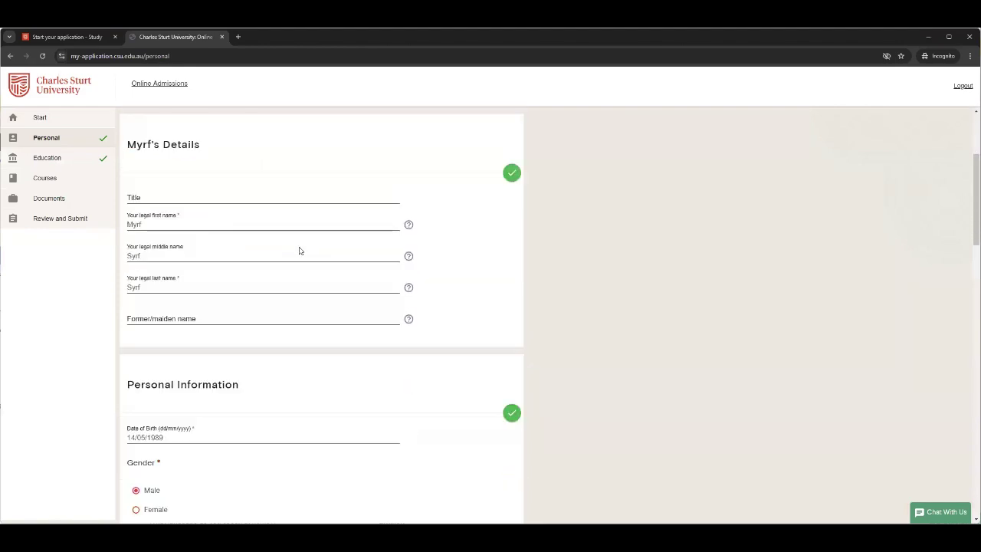
scroll(223, 220, "down", 1)
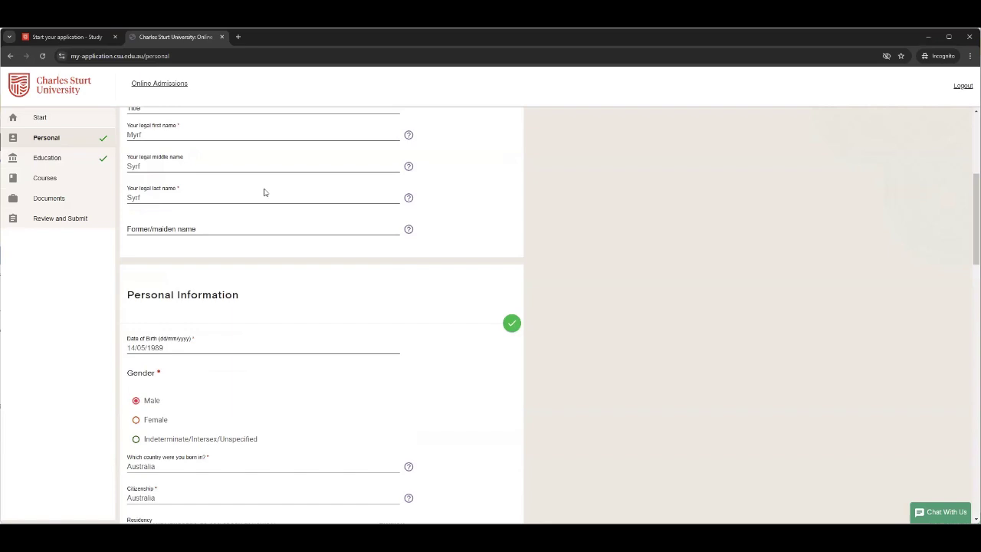
scroll(252, 192, "up", 1)
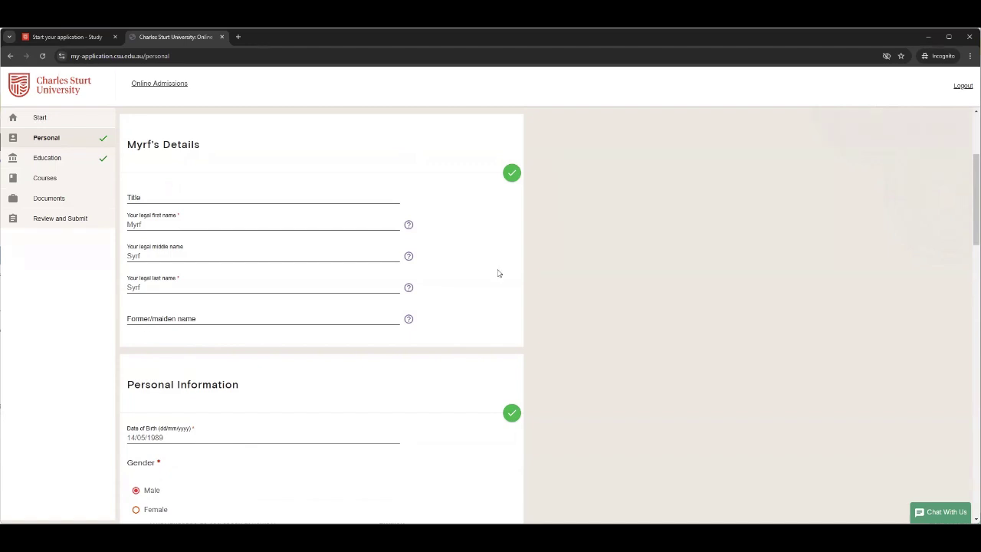
scroll(498, 272, "down", 1)
scroll(497, 273, "up", 1)
scroll(498, 272, "down", 2)
scroll(363, 320, "down", 1)
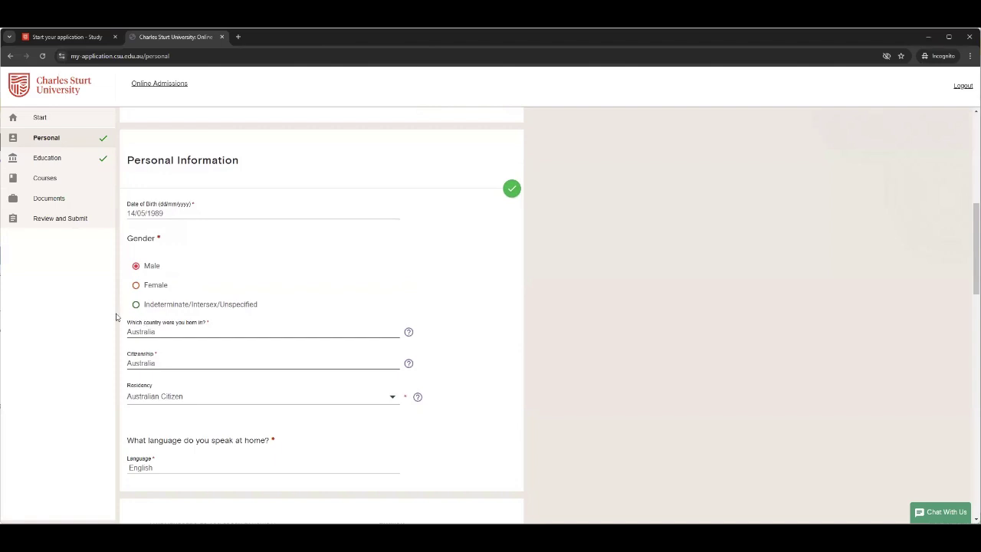
scroll(452, 313, "down", 1)
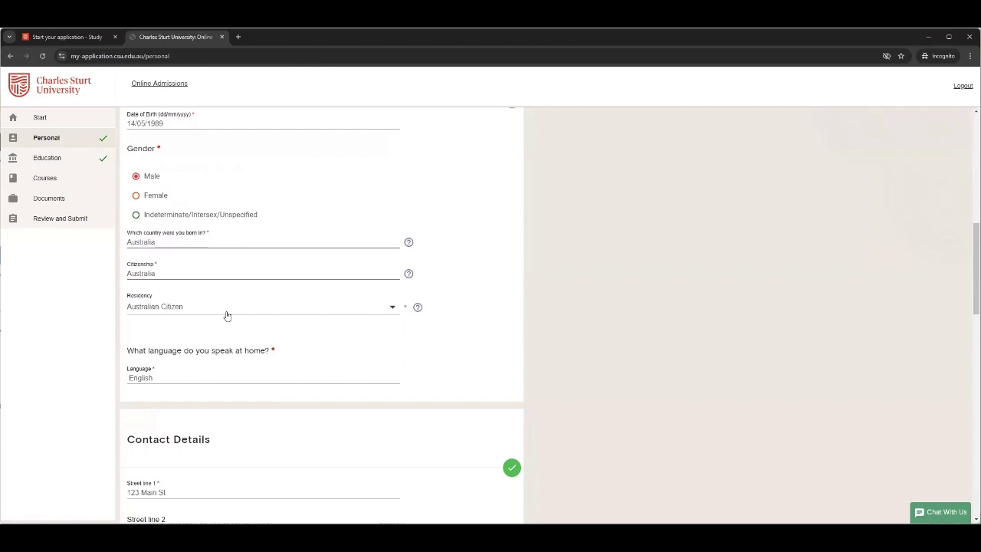
scroll(457, 344, "down", 1)
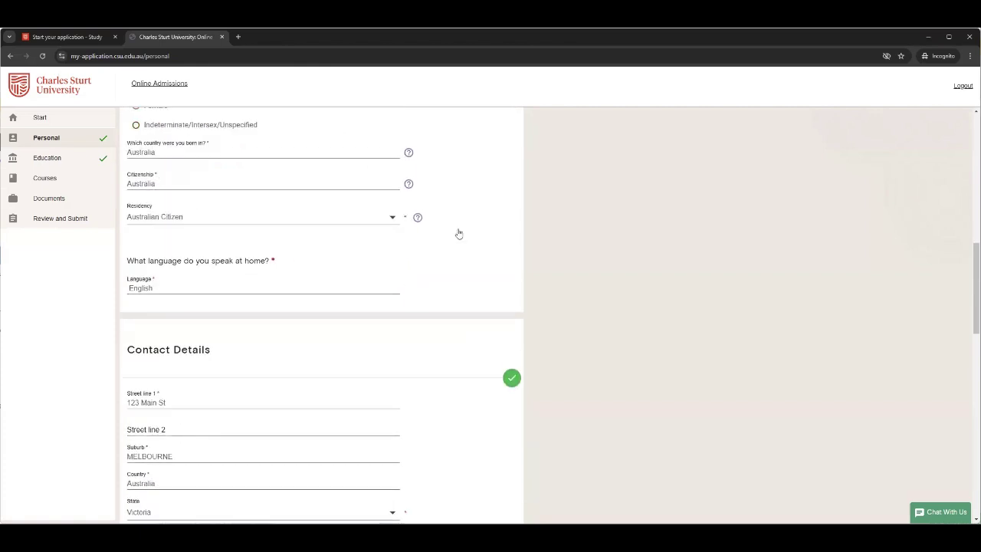
scroll(425, 315, "down", 2)
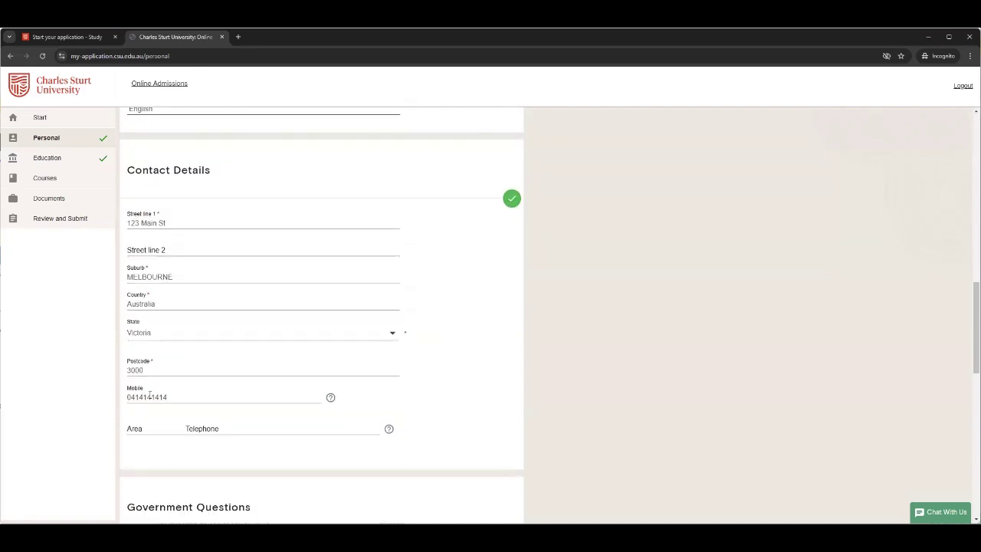
scroll(456, 382, "down", 1)
scroll(457, 382, "down", 1)
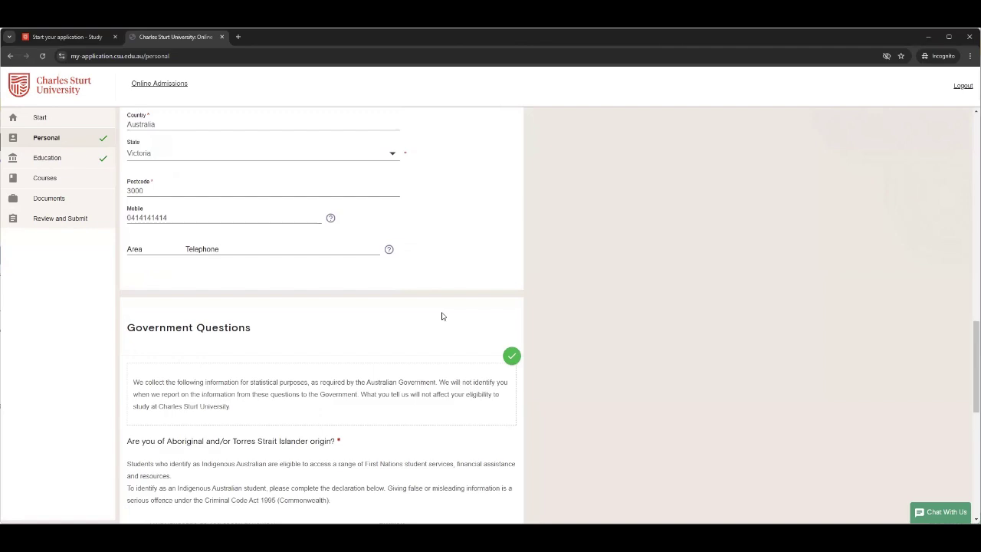
scroll(440, 315, "up", 2)
scroll(439, 315, "down", 3)
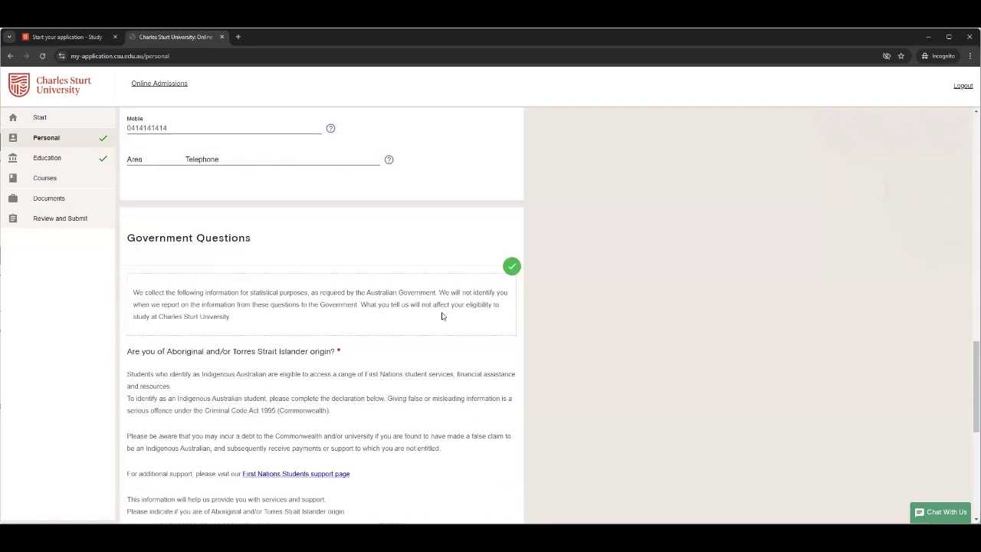
scroll(441, 315, "down", 2)
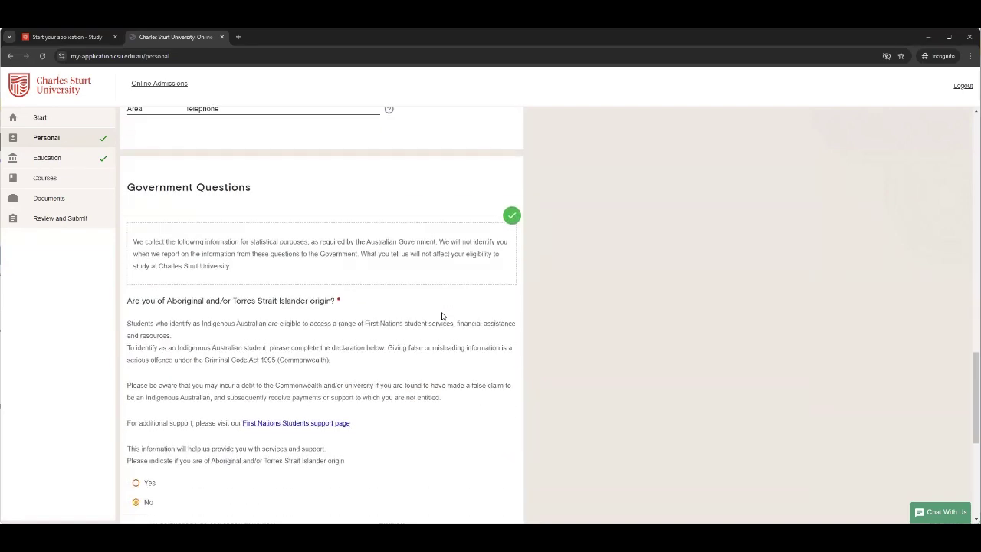
scroll(441, 315, "up", 2)
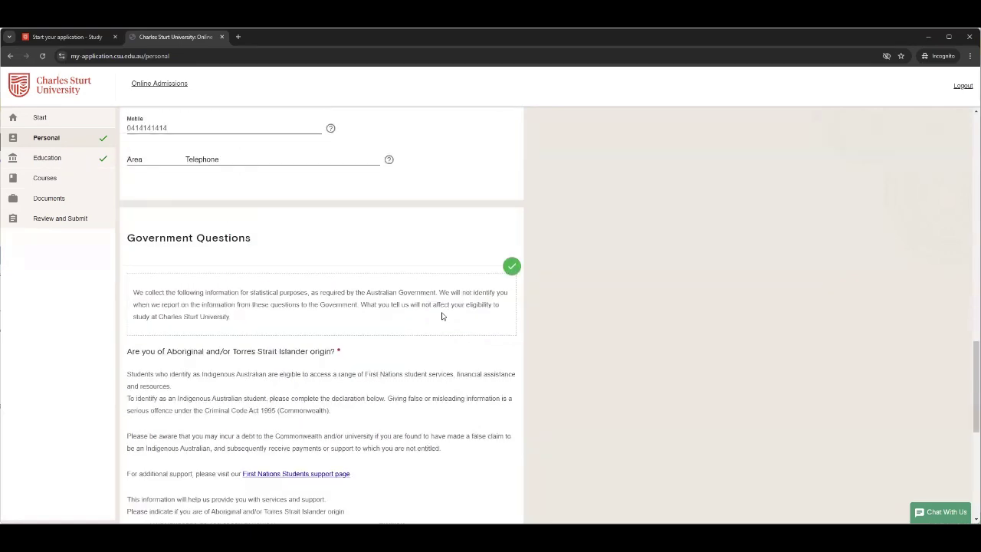
scroll(441, 315, "down", 2)
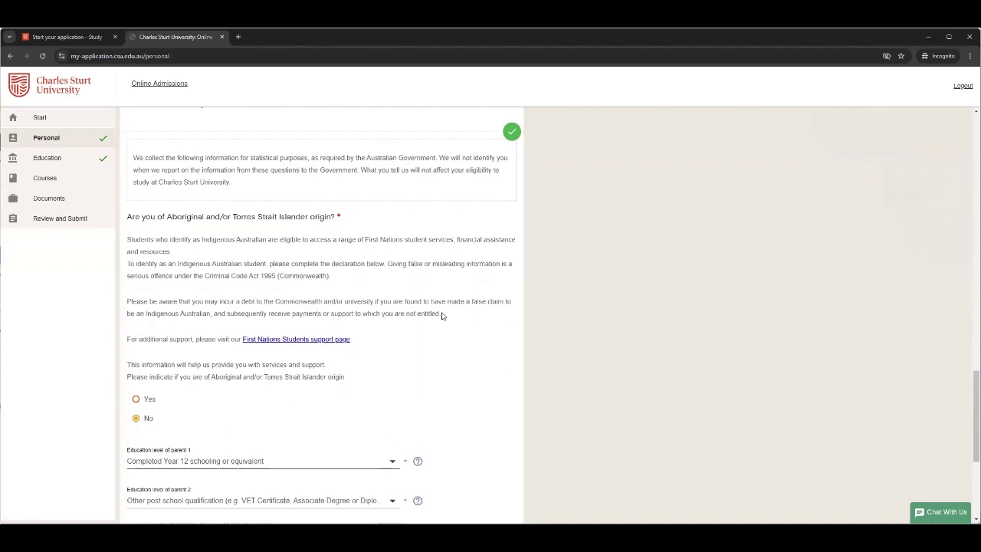
scroll(442, 315, "down", 2)
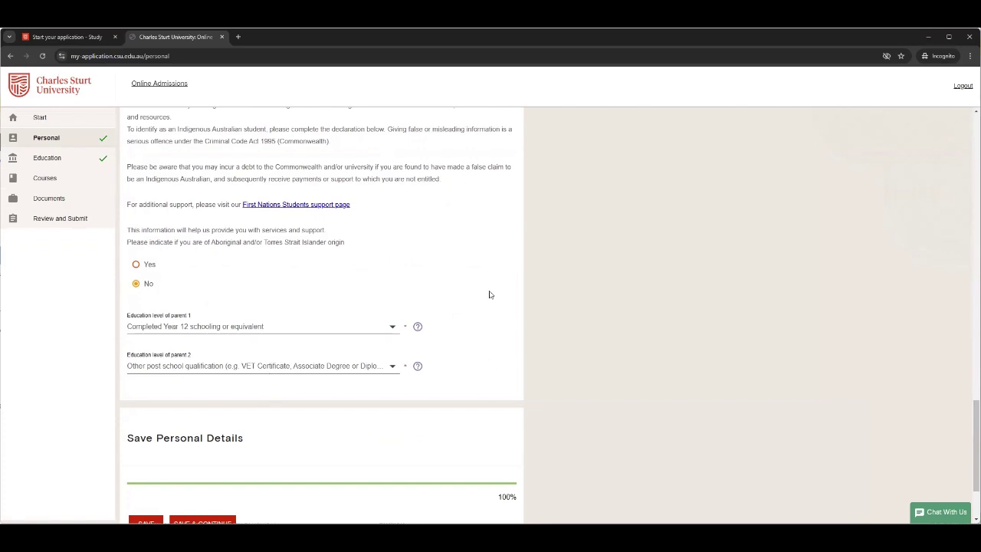
scroll(489, 294, "down", 2)
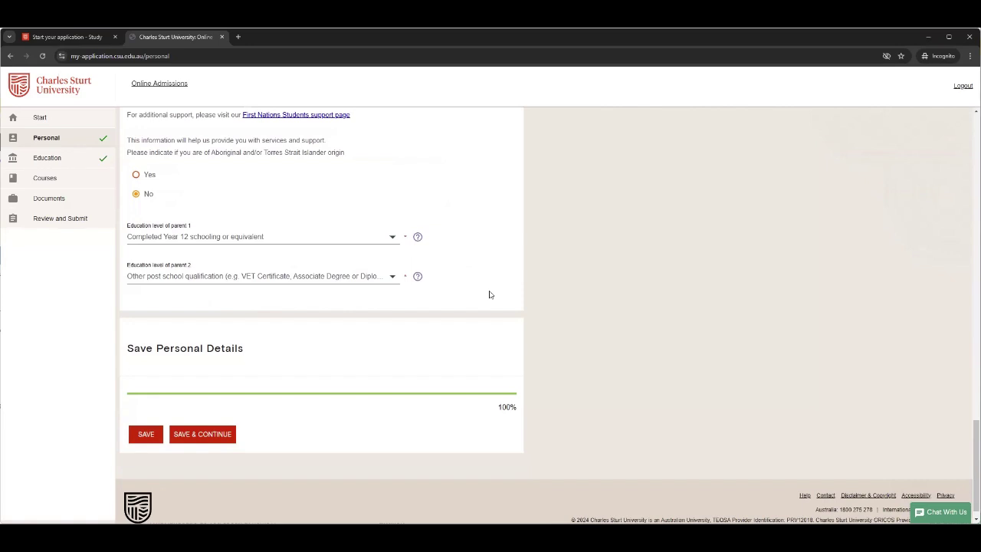
Save the personal details and look over the Education page, set to Secondary Education.
left_click(208, 434)
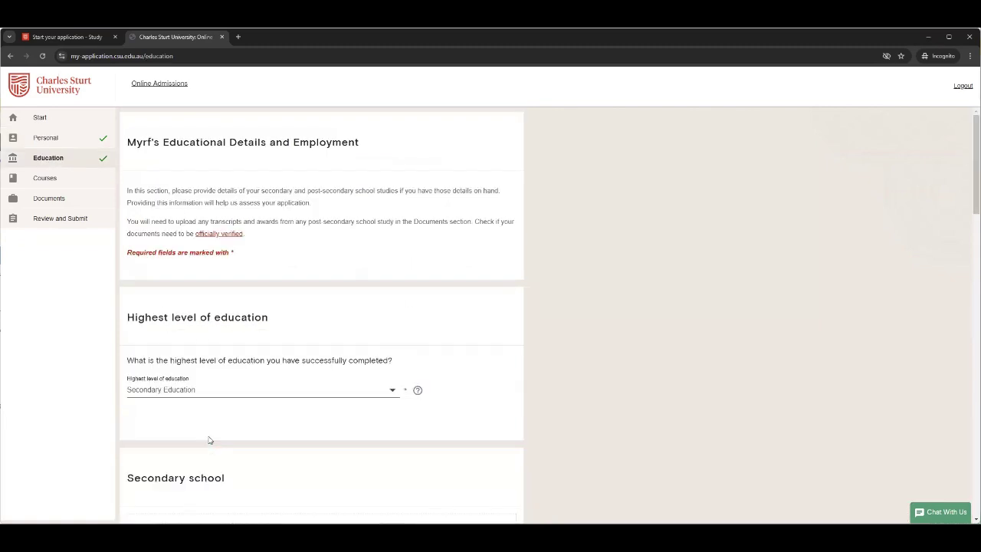
scroll(379, 219, "down", 1)
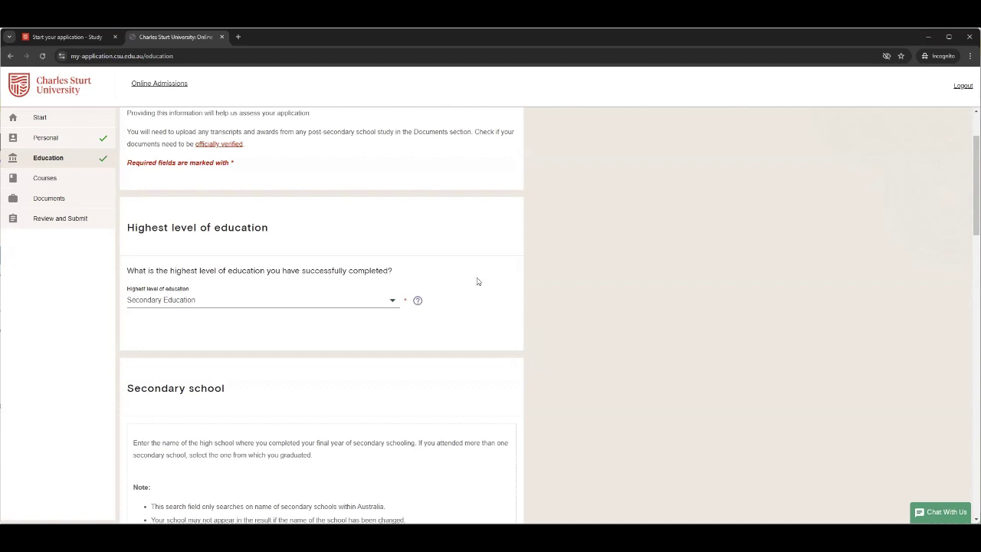
Search 'hamilton', pick Hamilton Senior High School WA, then mark the school as not found or overseas.
scroll(477, 281, "down", 2)
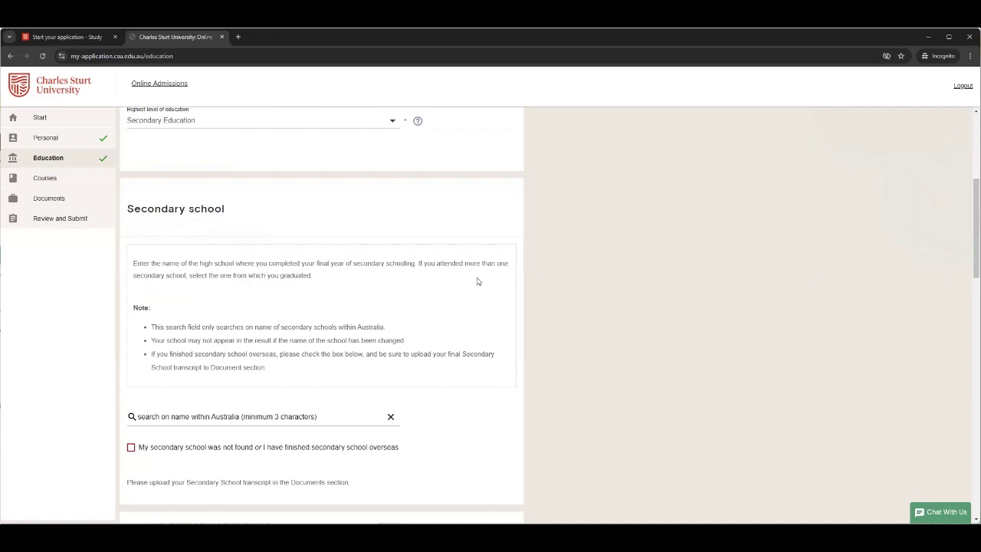
scroll(477, 281, "down", 1)
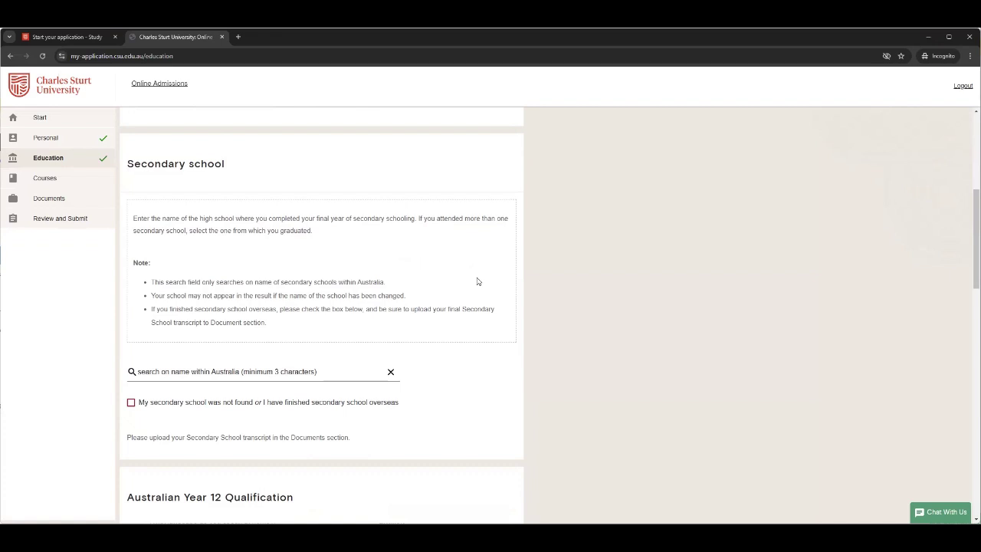
left_click(230, 372)
type("ha milton")
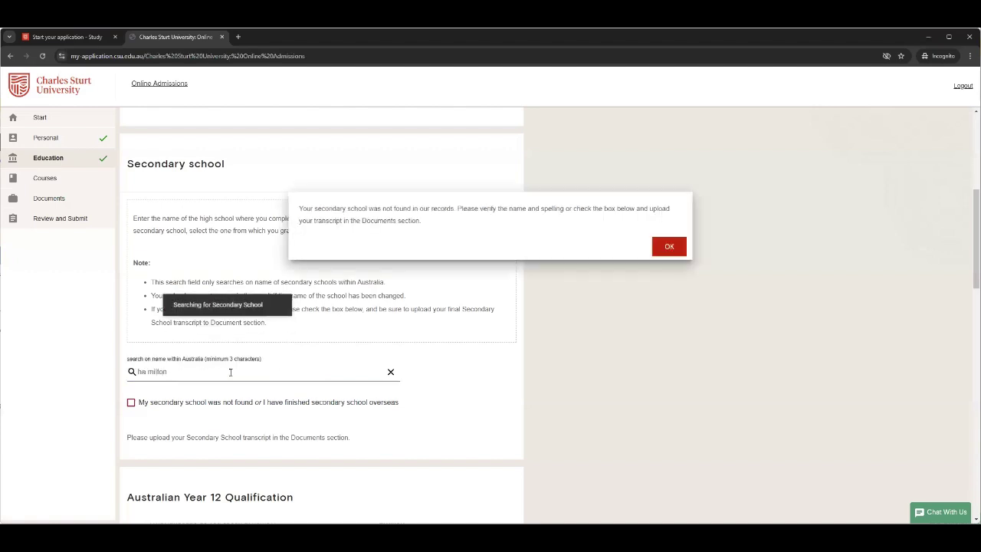
left_click(159, 365)
key("Delete")
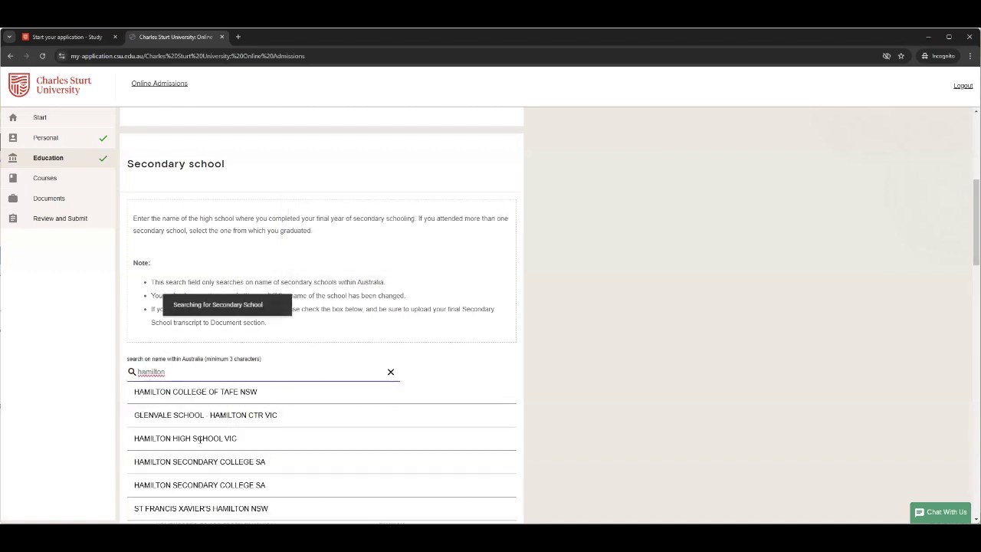
scroll(285, 450, "down", 1)
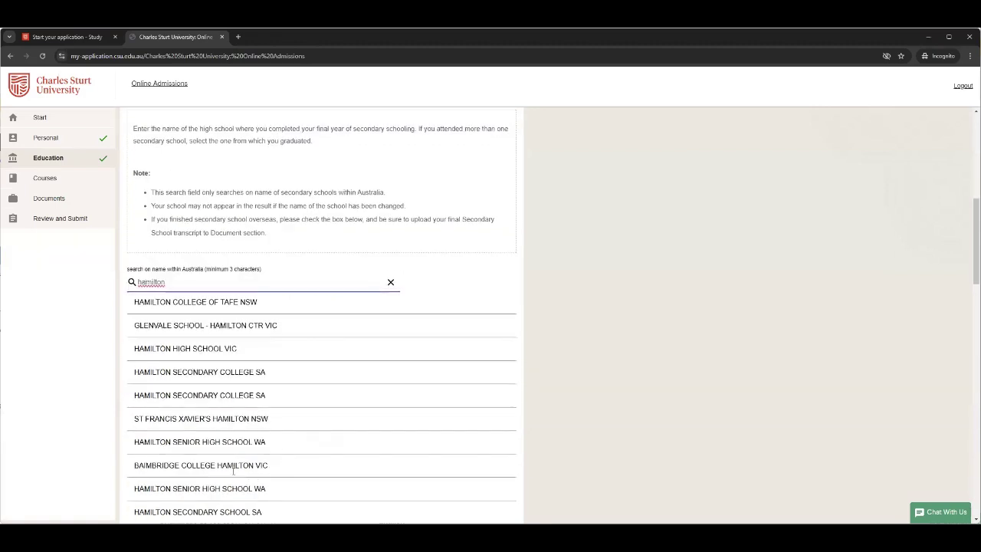
left_click(232, 444)
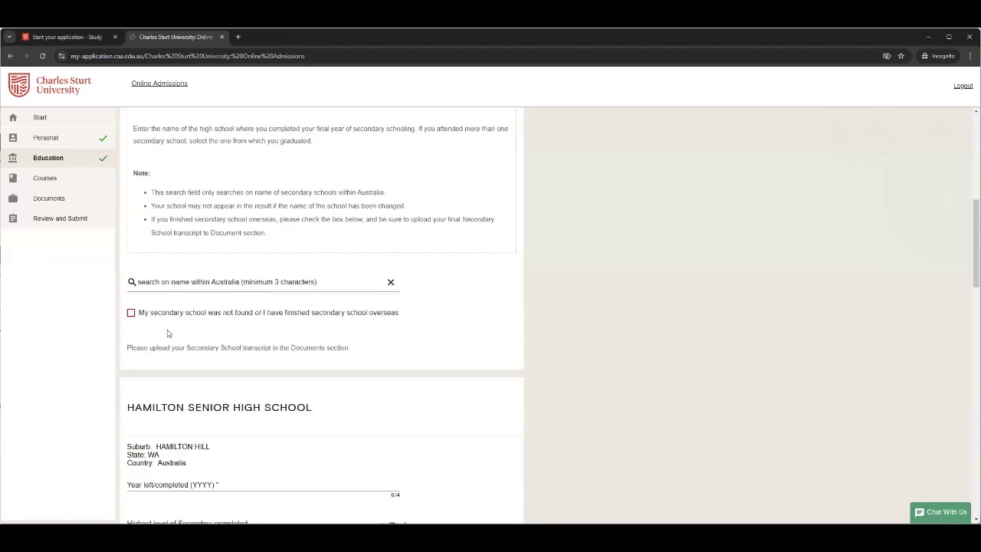
left_click(131, 313)
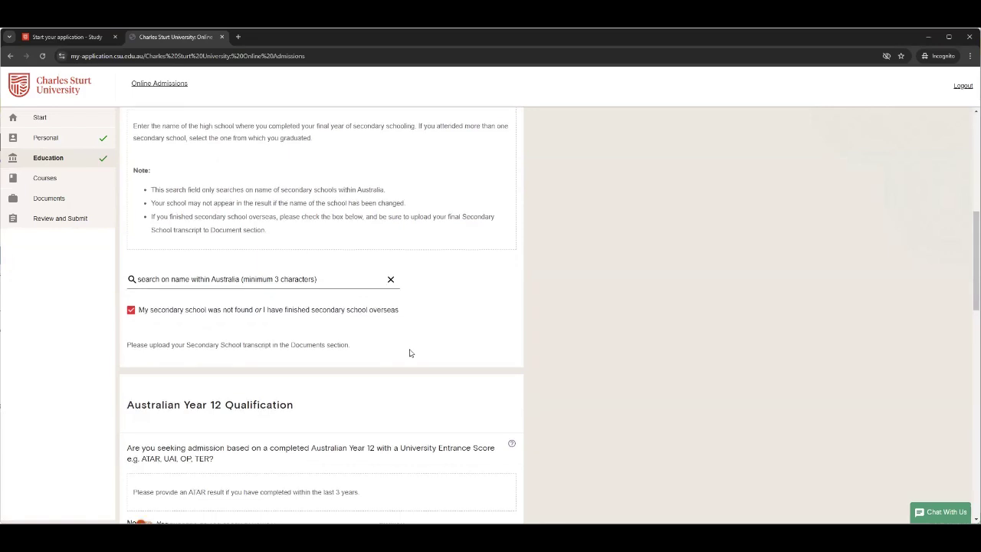
scroll(409, 353, "down", 3)
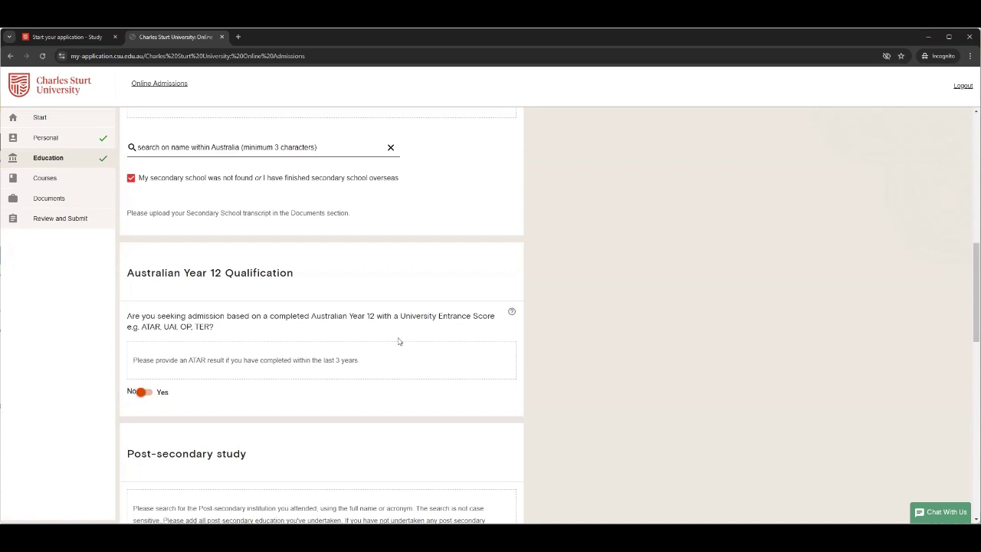
scroll(398, 342, "down", 1)
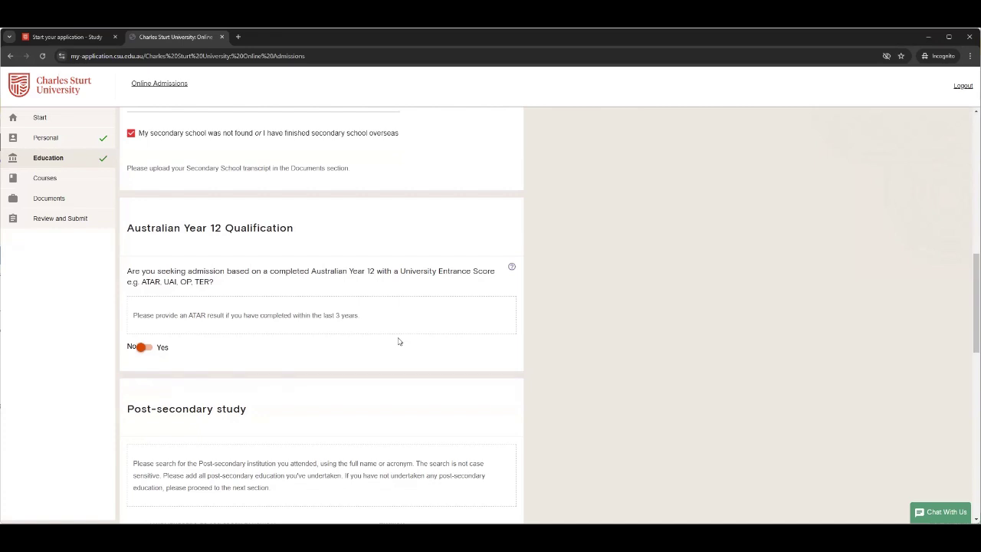
scroll(398, 341, "down", 3)
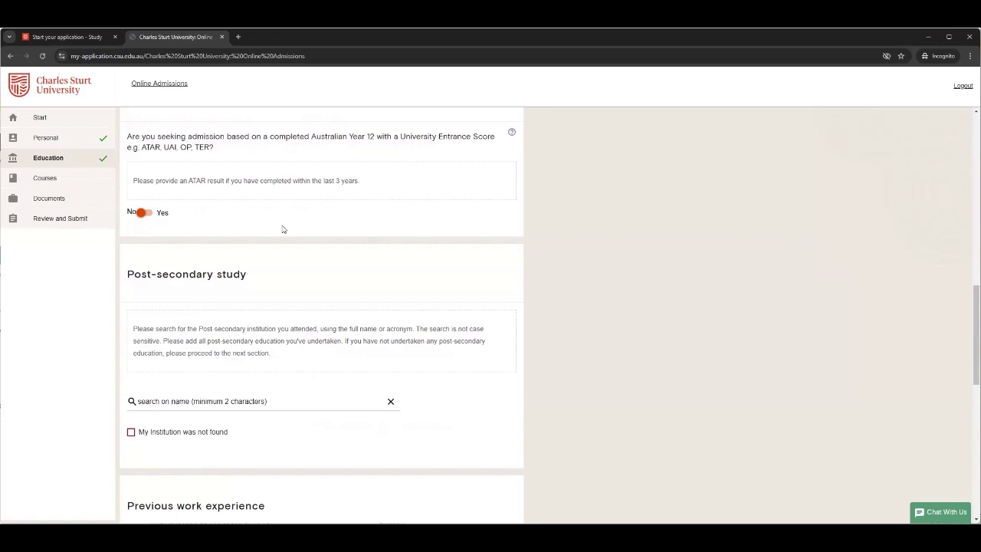
scroll(293, 267, "down", 1)
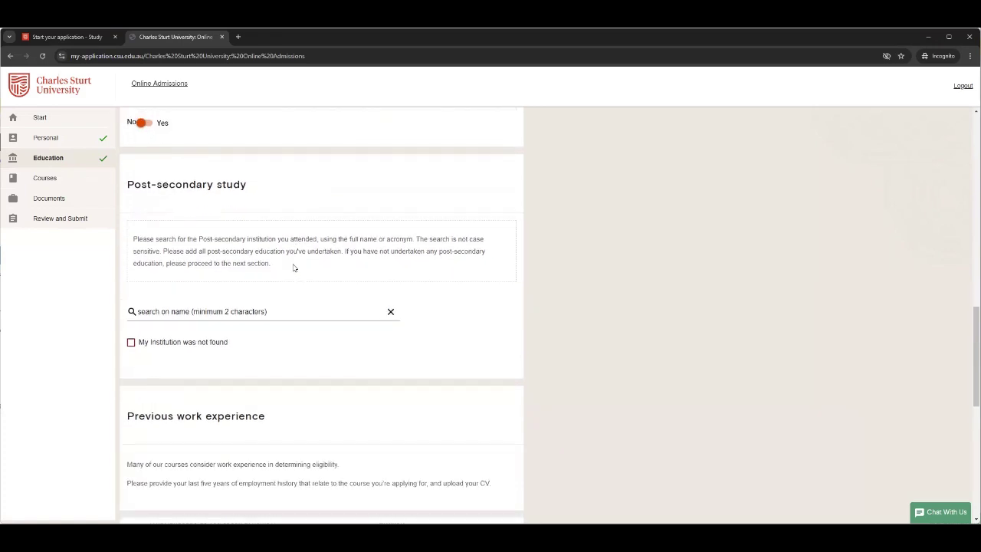
left_click(298, 311)
type("cha")
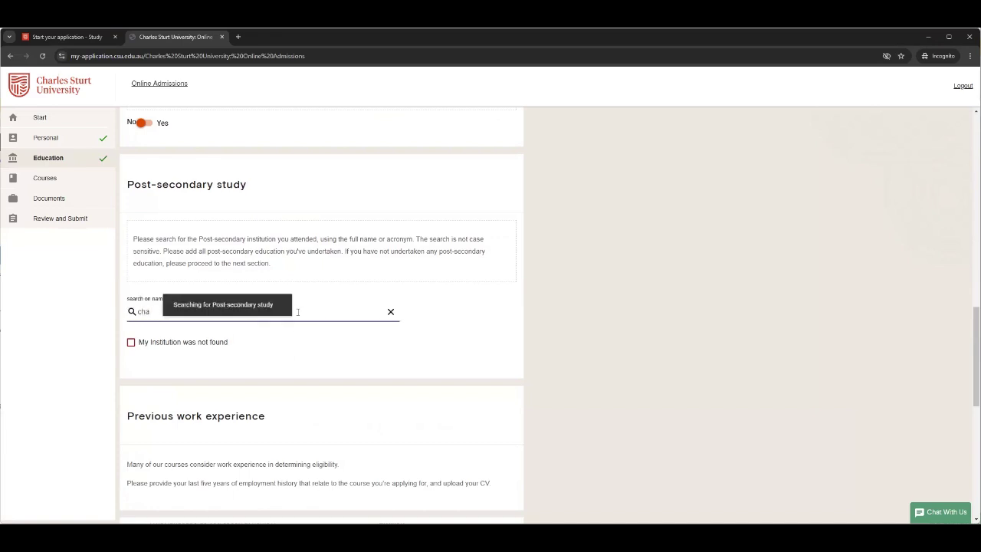
type("rles")
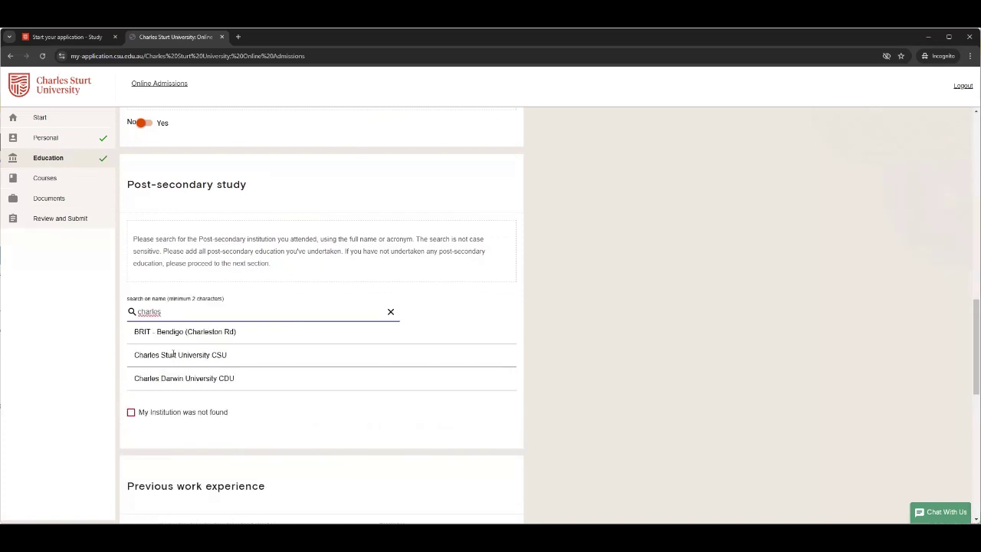
left_click(174, 354)
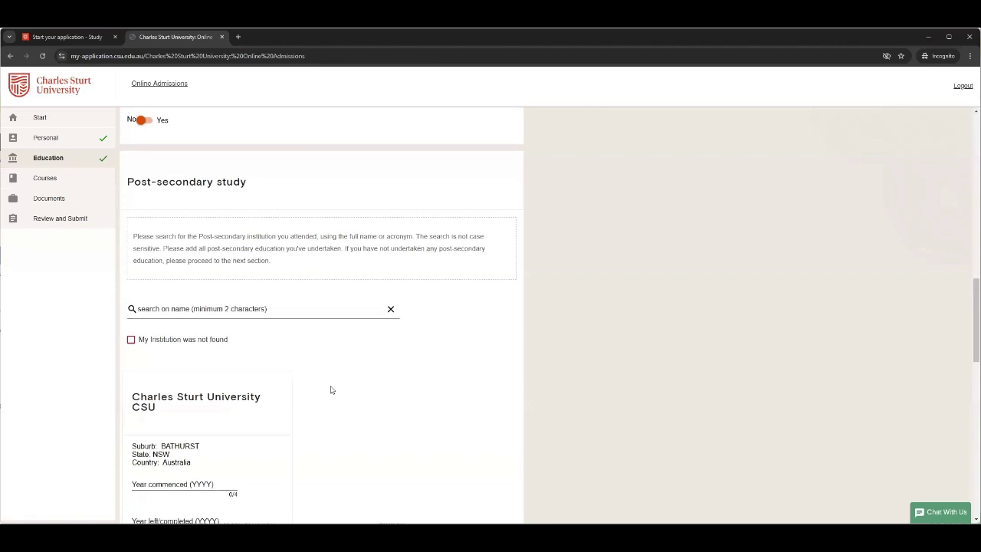
scroll(331, 390, "down", 2)
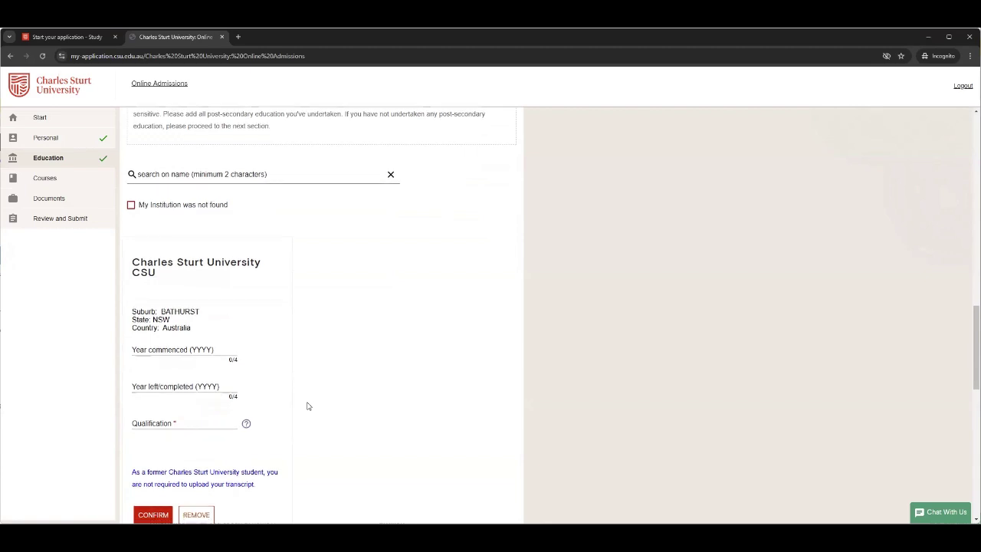
scroll(307, 405, "down", 2)
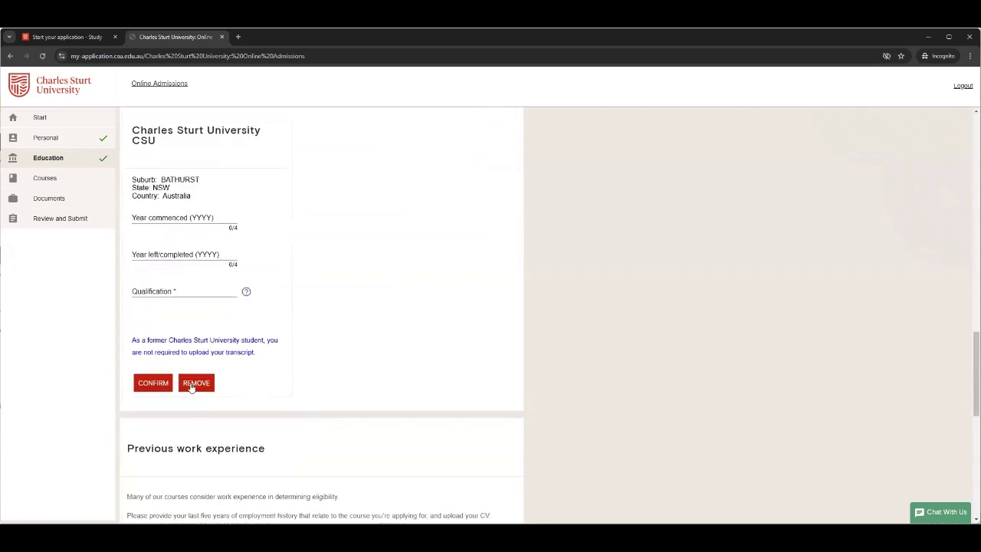
left_click(195, 383)
scroll(352, 307, "down", 3)
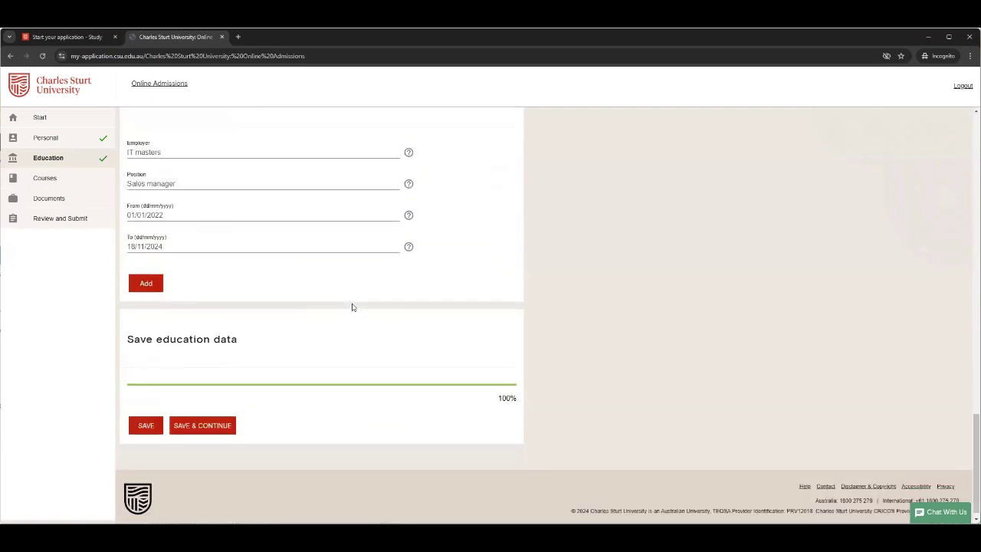
Add the IT masters Sales manager job (01/01/2022–18/11/2024) to the employment history.
scroll(352, 307, "up", 3)
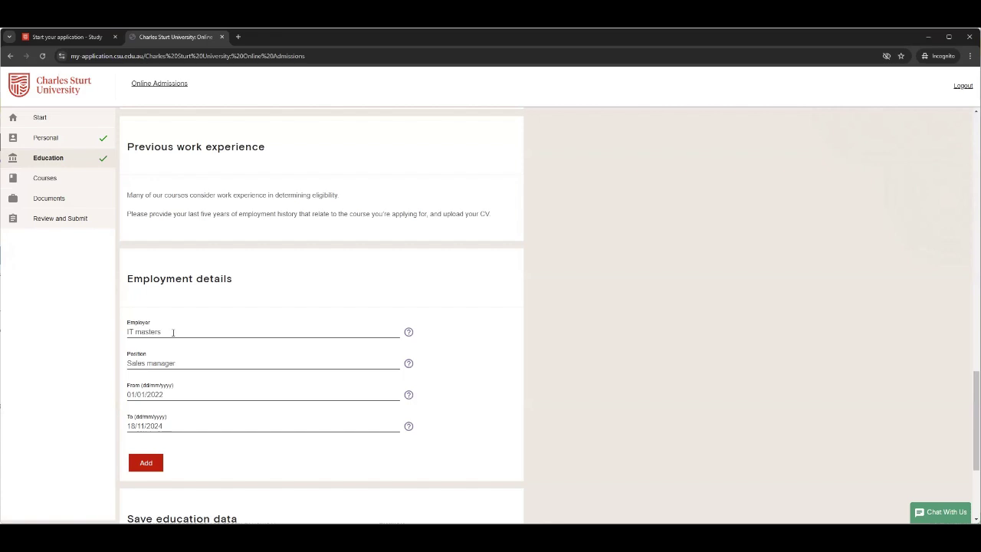
scroll(179, 345, "down", 1)
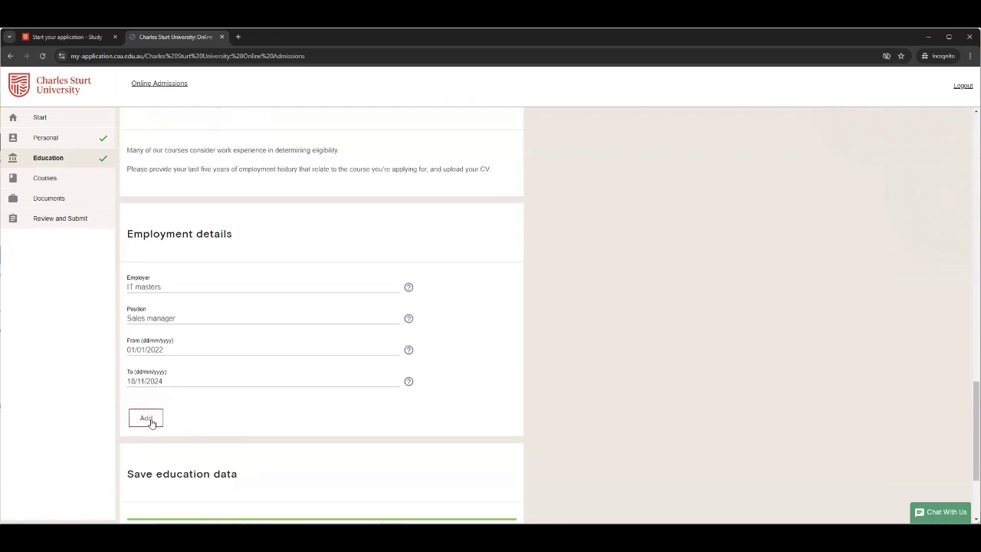
scroll(229, 368, "down", 2)
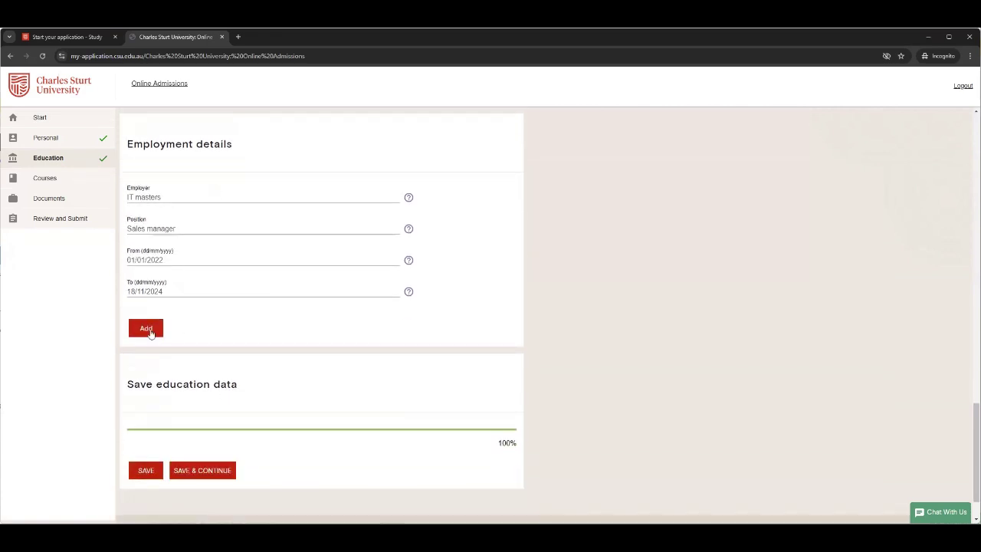
left_click(146, 329)
scroll(276, 275, "down", 5)
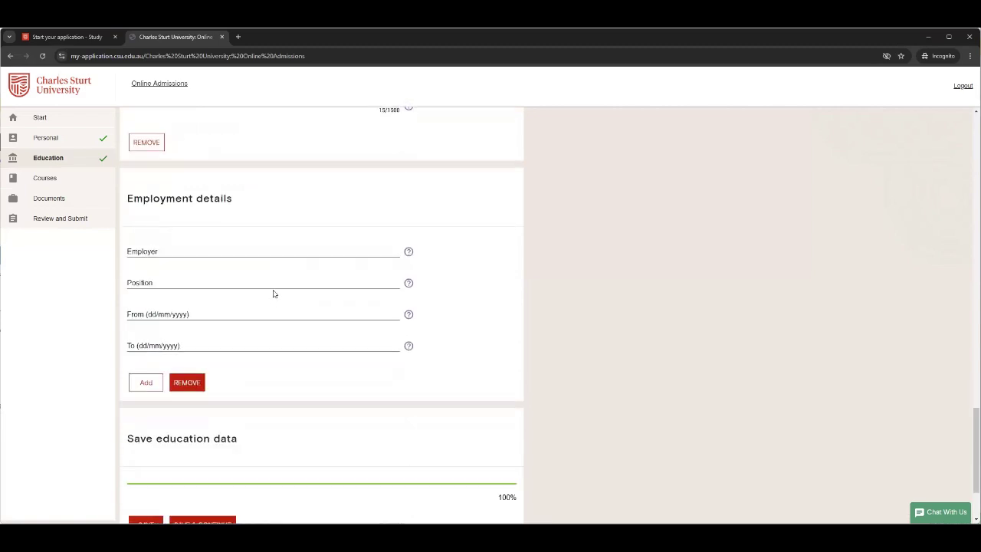
scroll(284, 298, "down", 3)
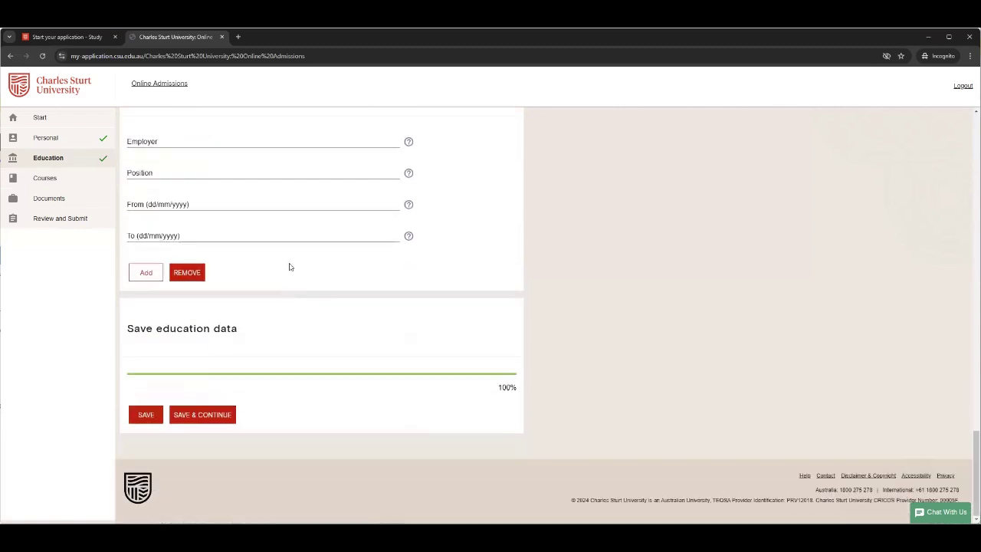
scroll(290, 266, "up", 5)
scroll(290, 267, "down", 4)
scroll(290, 267, "up", 4)
scroll(290, 266, "up", 4)
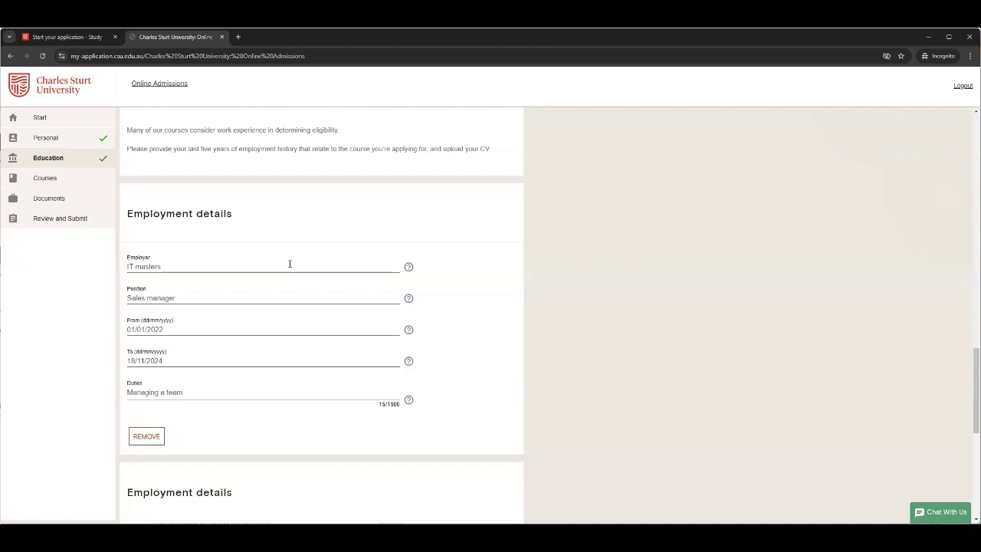
scroll(289, 269, "down", 5)
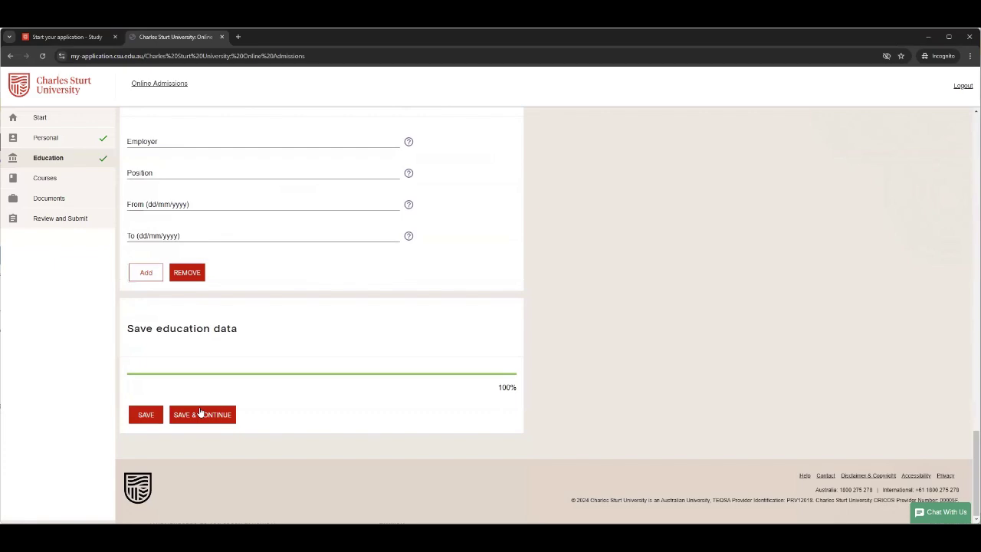
Save the education details and choose Online study mode for the course search.
left_click(199, 416)
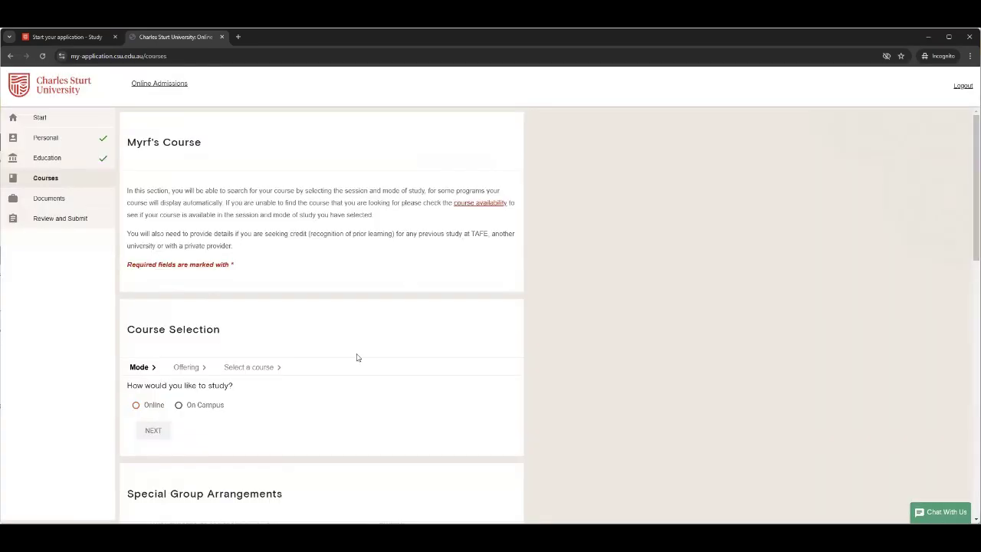
scroll(368, 252, "down", 2)
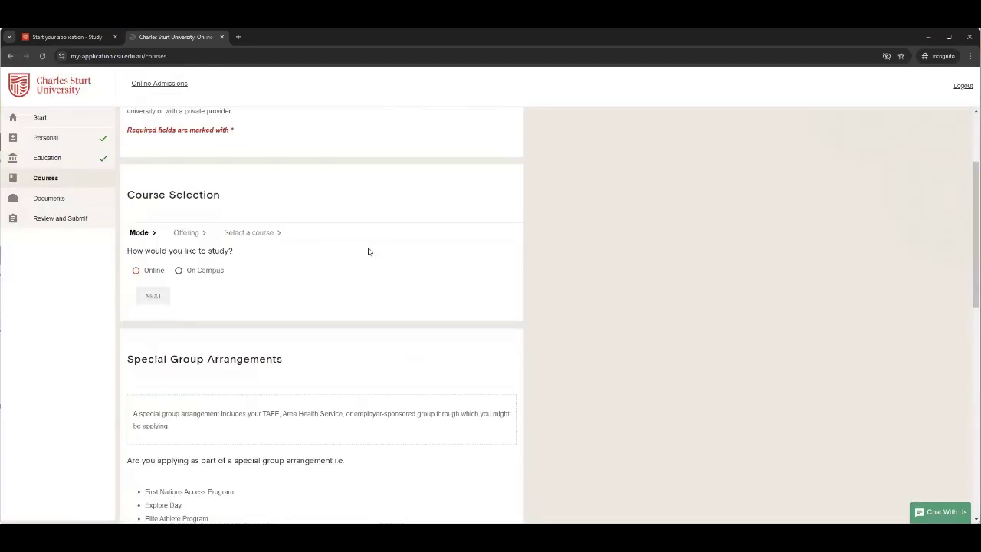
left_click(137, 272)
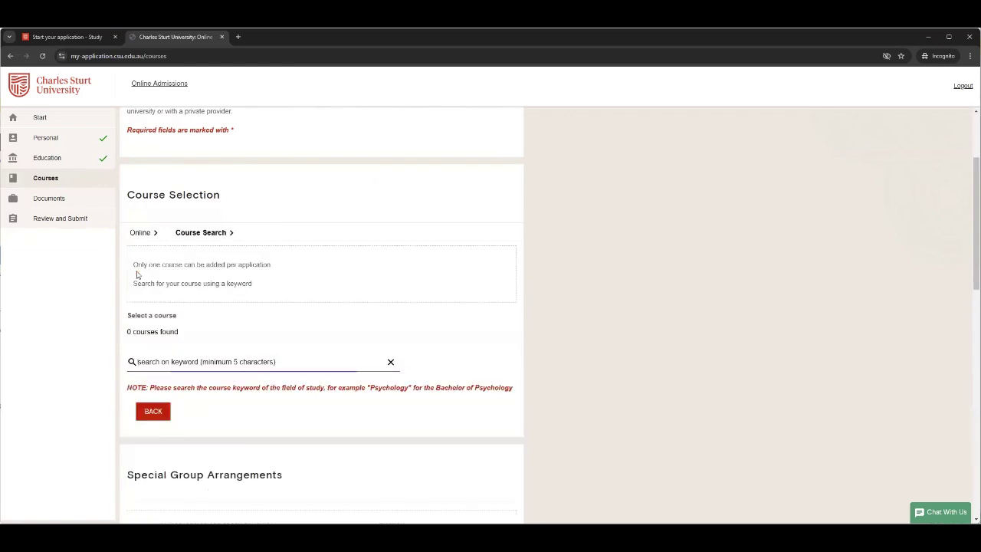
Search 'career' and add Graduate Certificate in Computing (Career Transition), Session 1 2025, Online.
left_click(160, 361)
type("car")
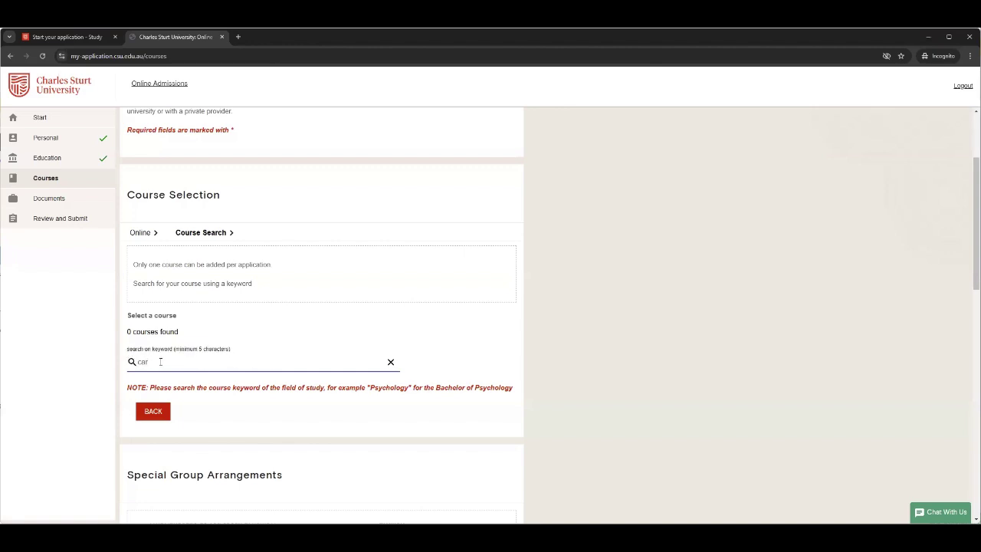
type("eer")
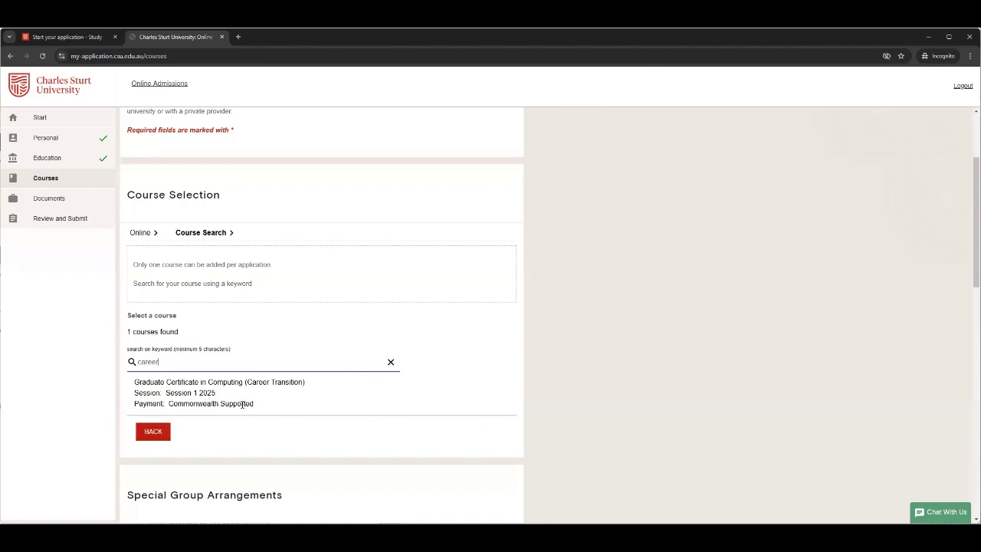
left_click(243, 403)
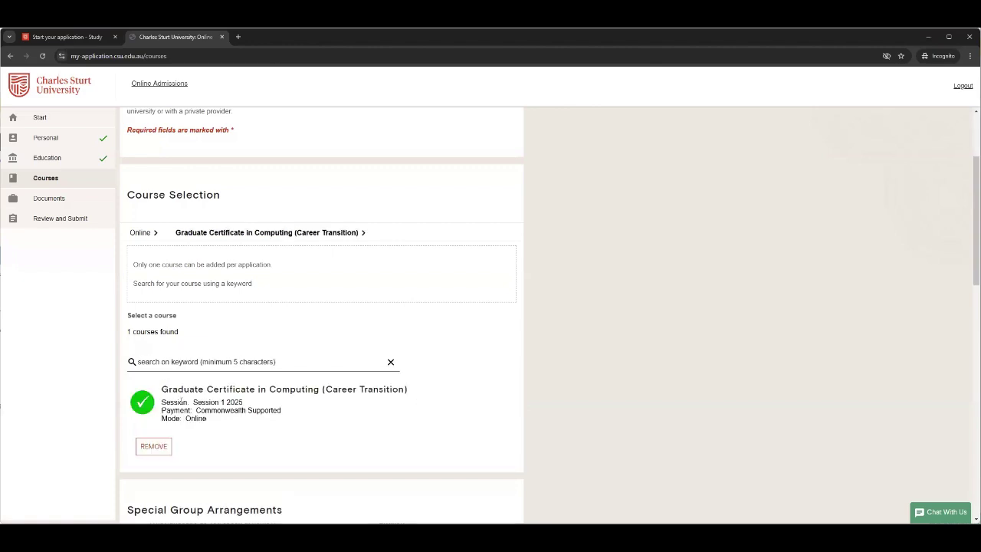
scroll(262, 346, "down", 2)
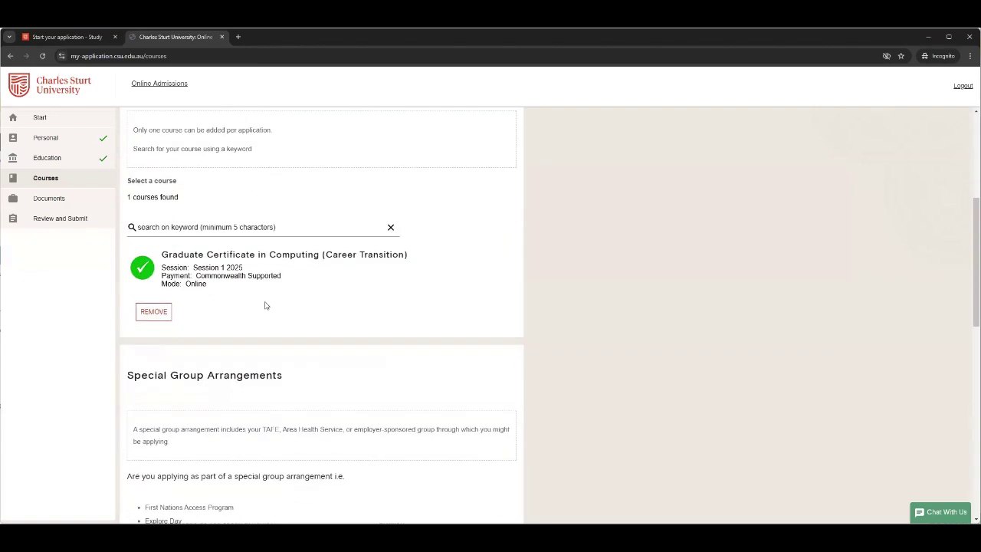
scroll(264, 305, "down", 2)
scroll(264, 305, "up", 1)
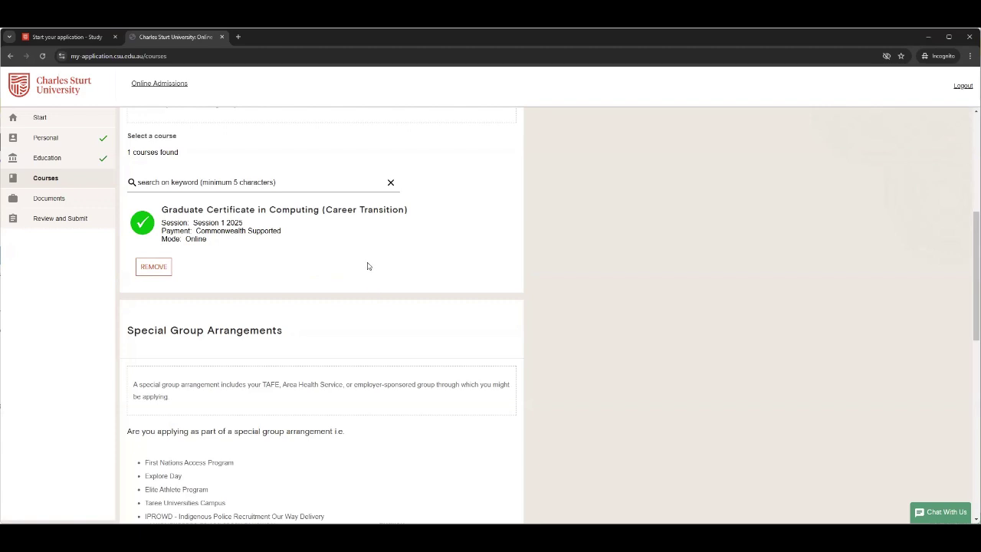
scroll(366, 265, "down", 3)
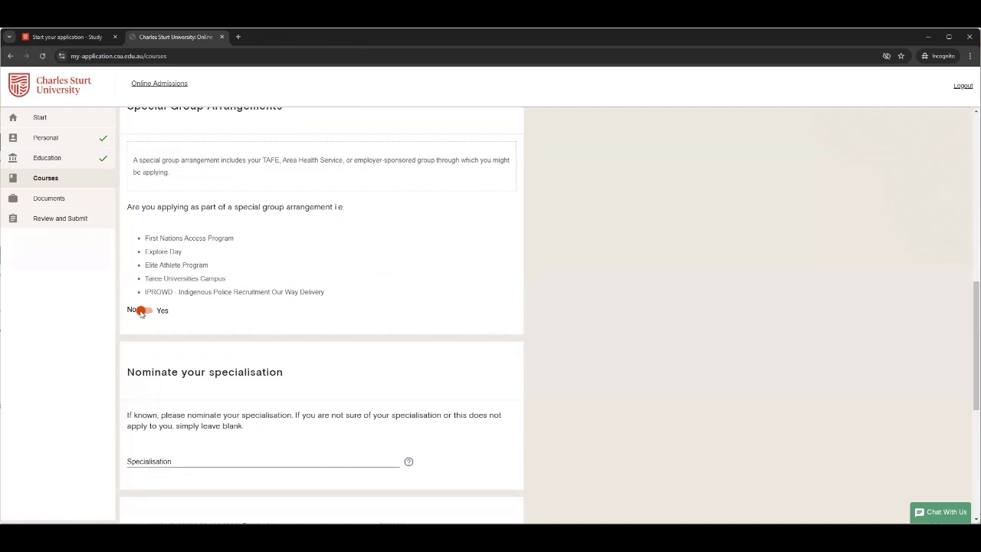
scroll(343, 284, "down", 1)
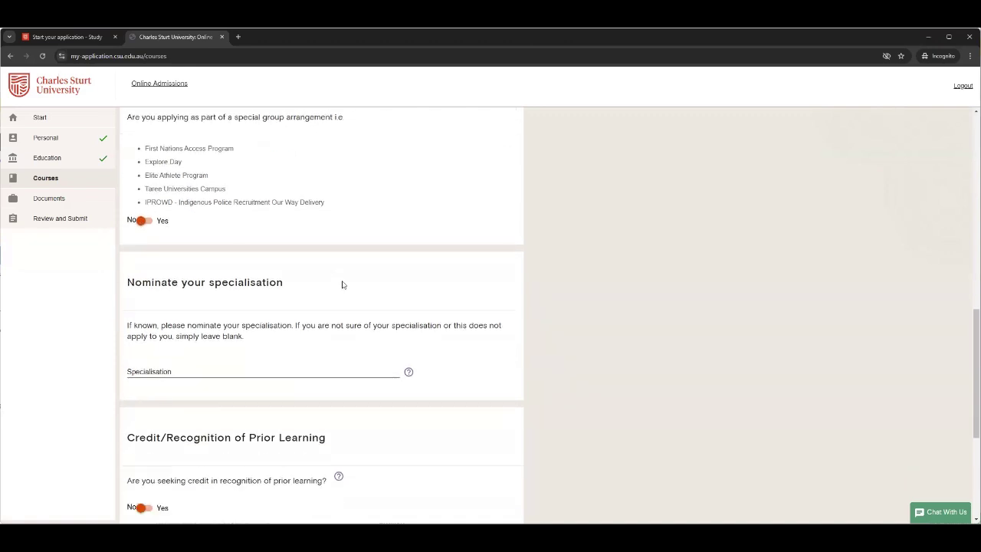
scroll(342, 284, "down", 1)
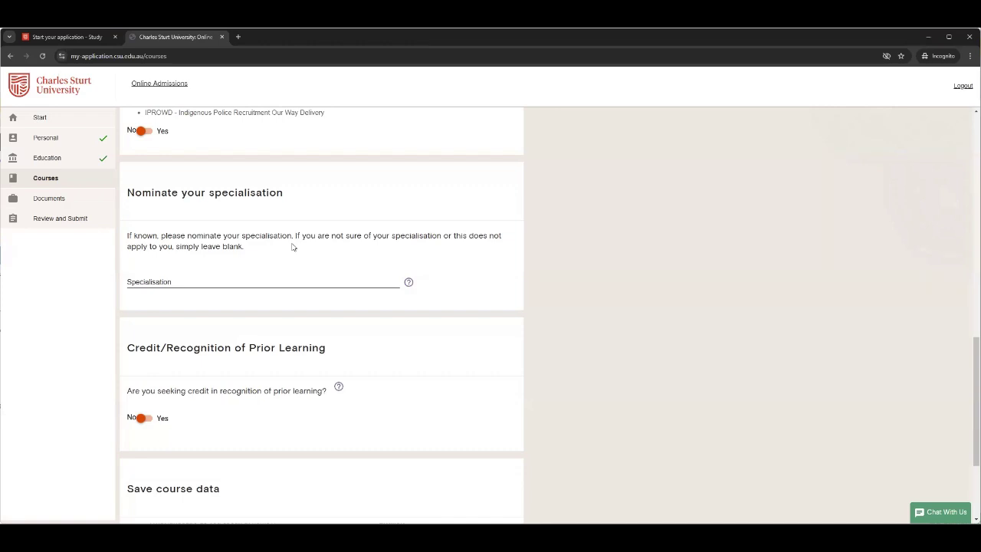
Save the Graduate Certificate course details and move on to Supporting Documentation.
scroll(292, 247, "down", 3)
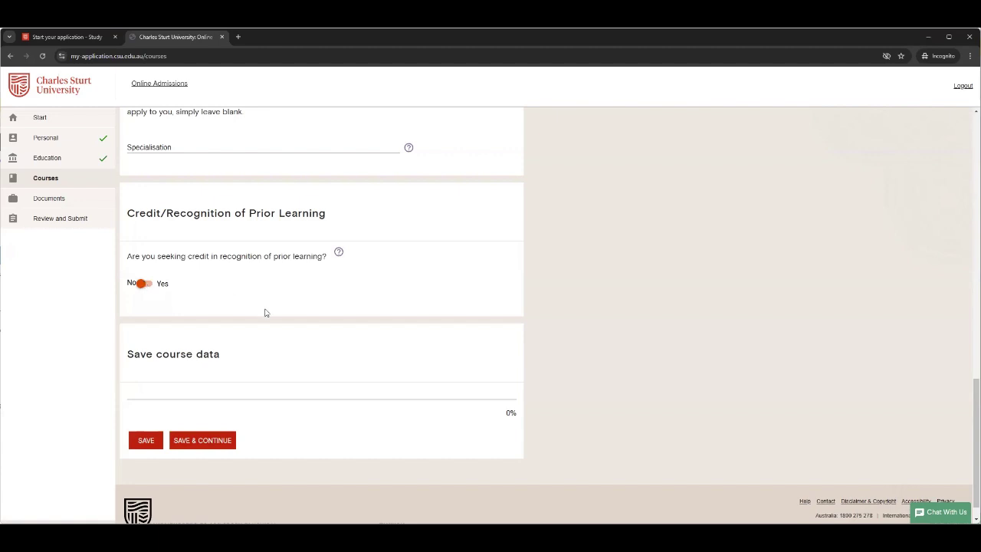
left_click(204, 443)
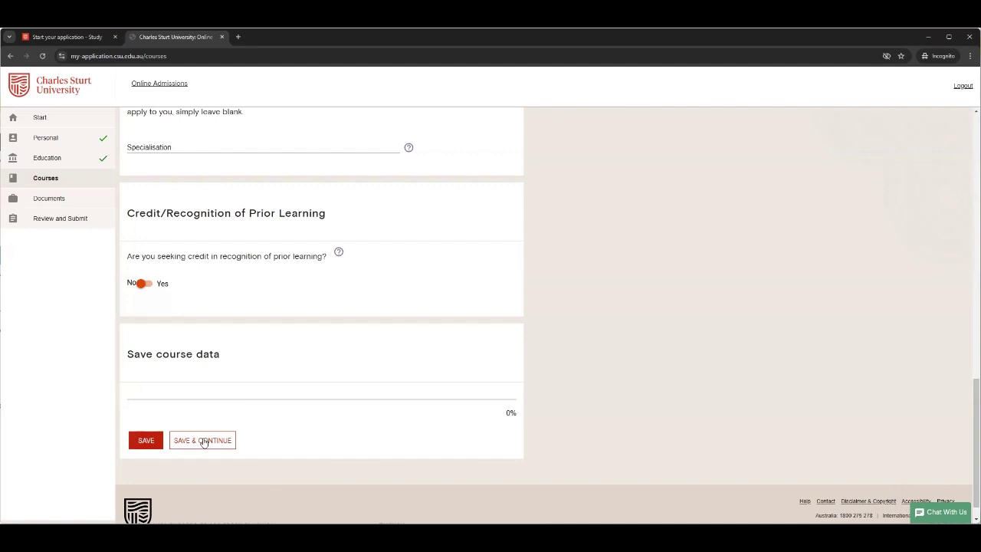
left_click(203, 441)
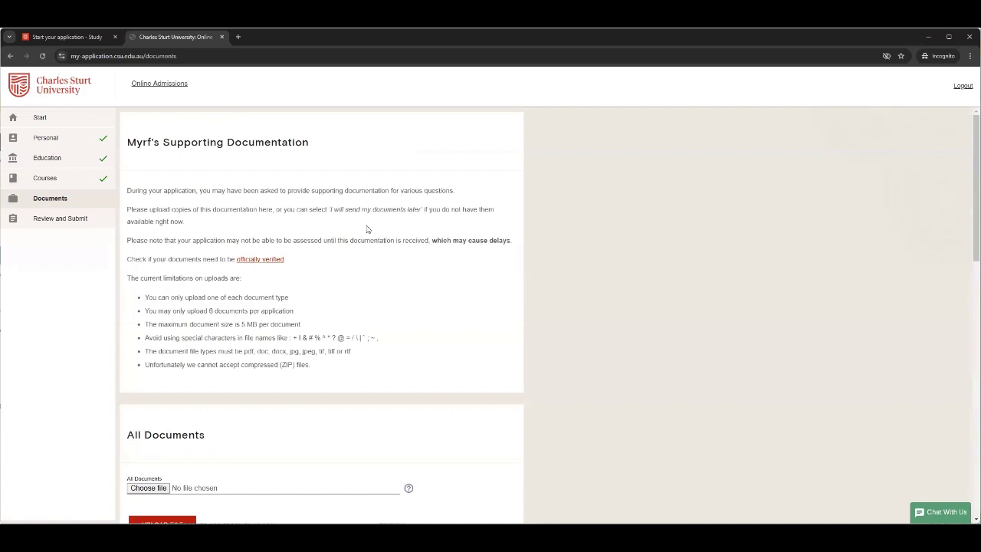
Browse the document types in the Additional Document 'Select Type of Document' list.
scroll(366, 229, "down", 3)
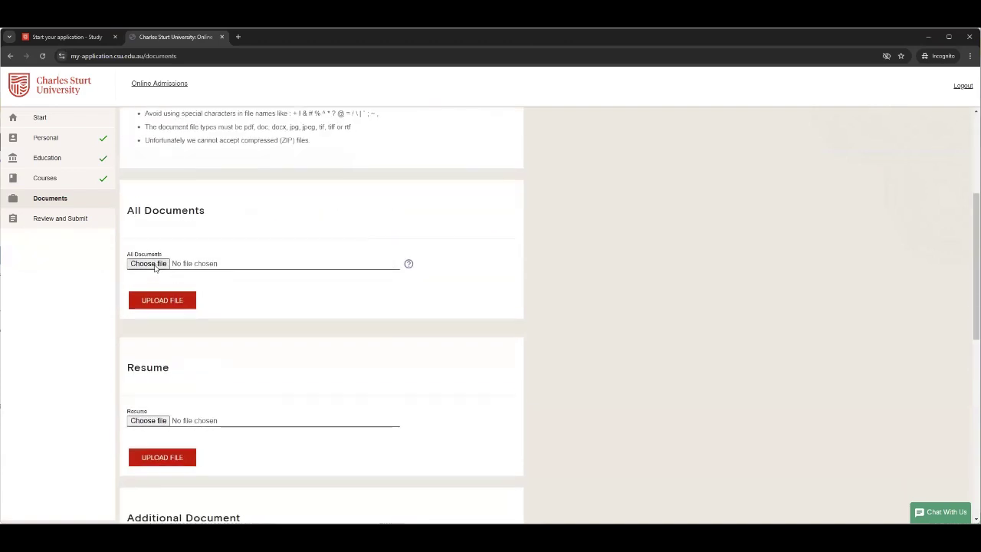
scroll(278, 235, "down", 2)
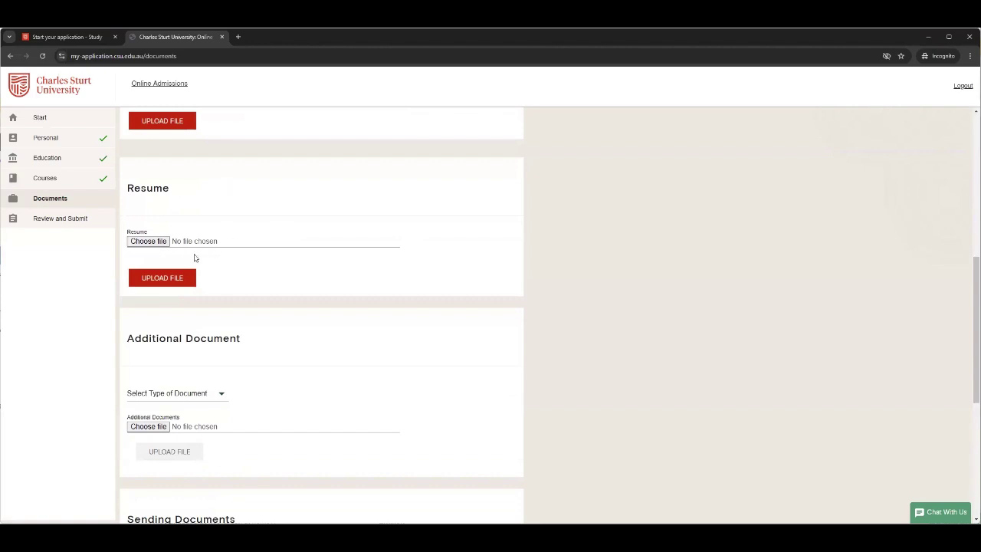
left_click(221, 396)
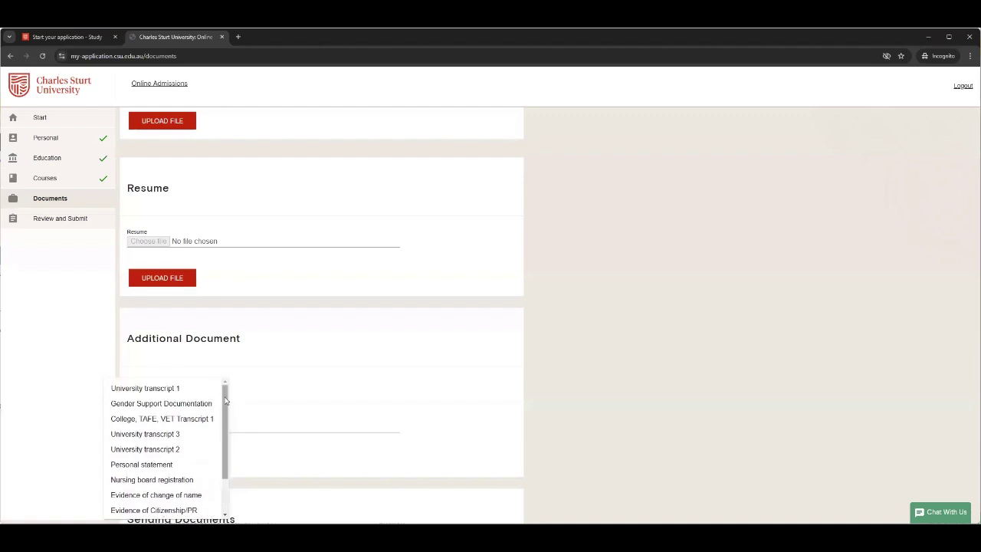
left_click_drag(226, 400, 226, 437)
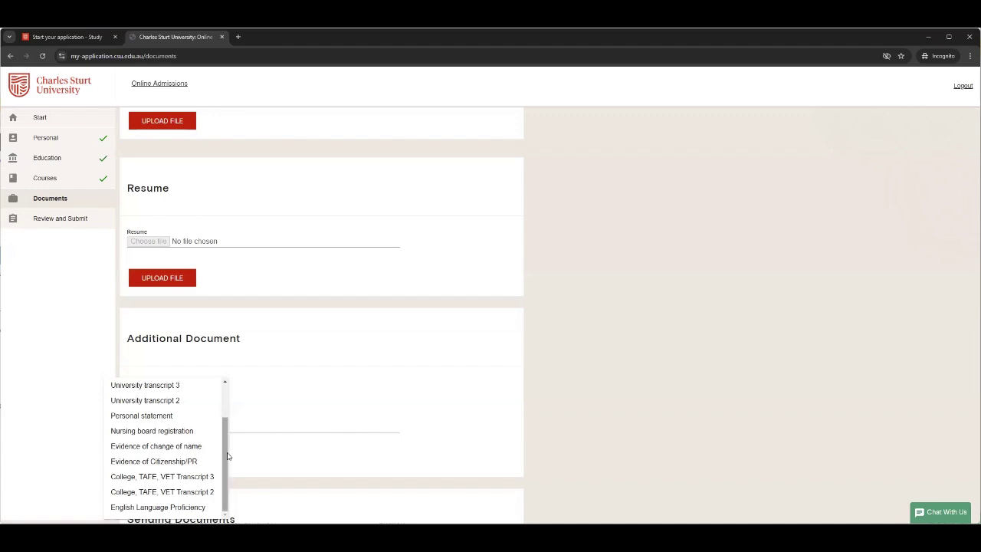
scroll(227, 456, "up", 2)
Tick 'I will send my documents later' and save, bringing up the Review and Submit summary.
scroll(227, 423, "down", 2)
left_click(396, 366)
scroll(396, 363, "down", 1)
scroll(397, 363, "down", 3)
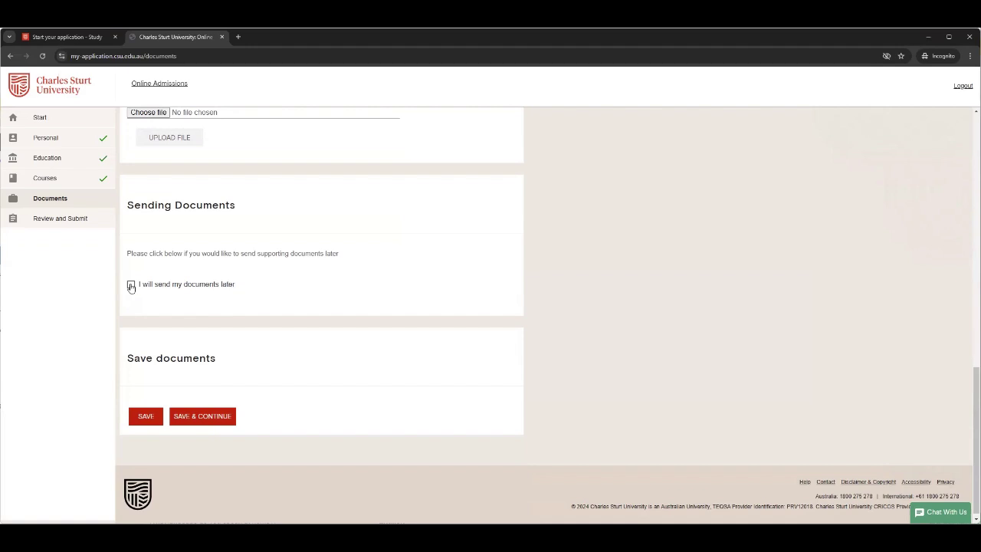
left_click(131, 286)
left_click(131, 286)
left_click(131, 286)
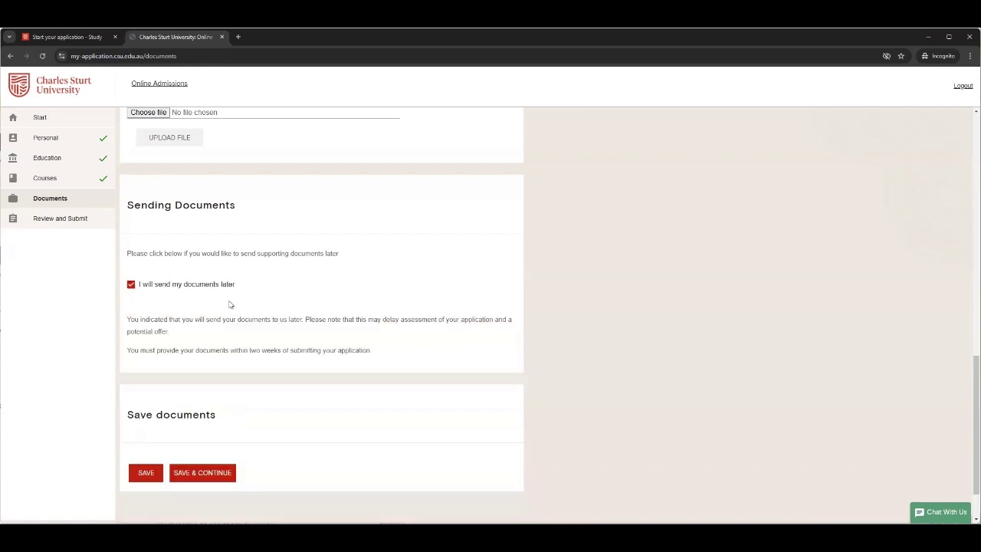
left_click(198, 472)
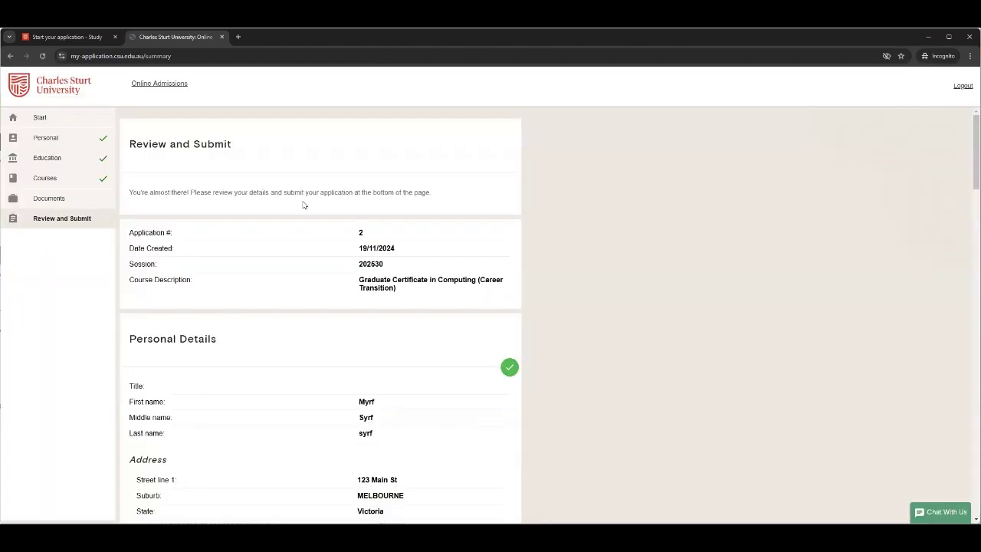
scroll(304, 205, "down", 1)
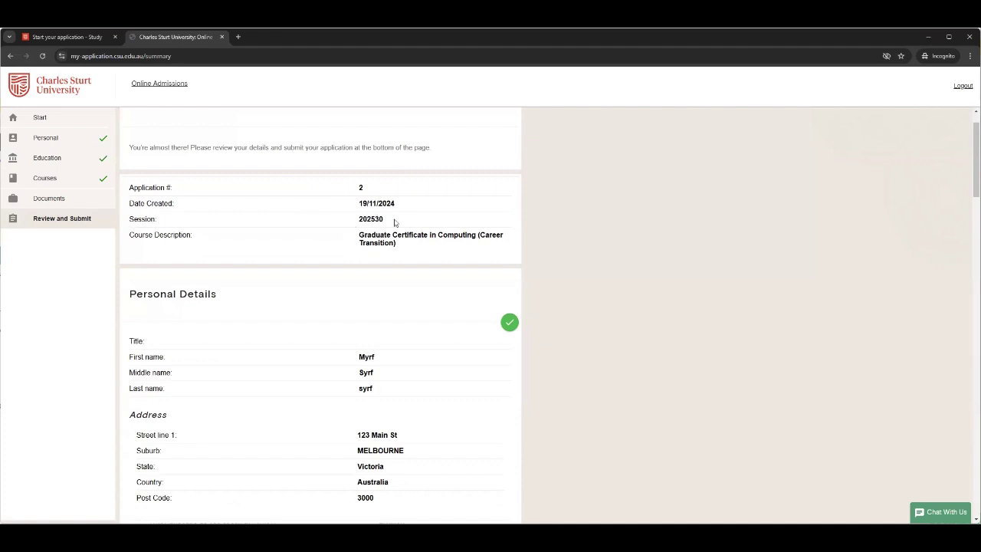
scroll(260, 221, "down", 2)
scroll(279, 181, "down", 3)
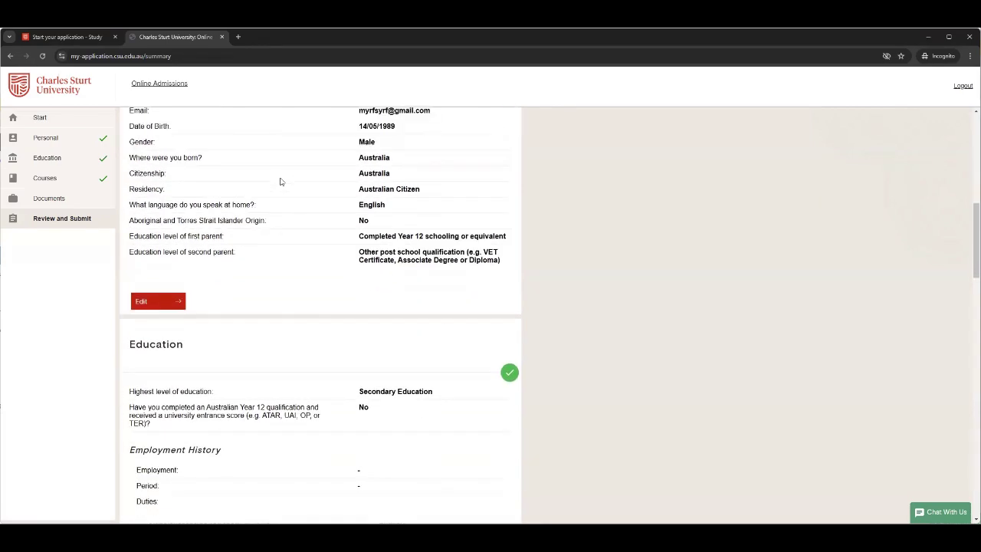
scroll(280, 181, "down", 1)
scroll(279, 182, "down", 2)
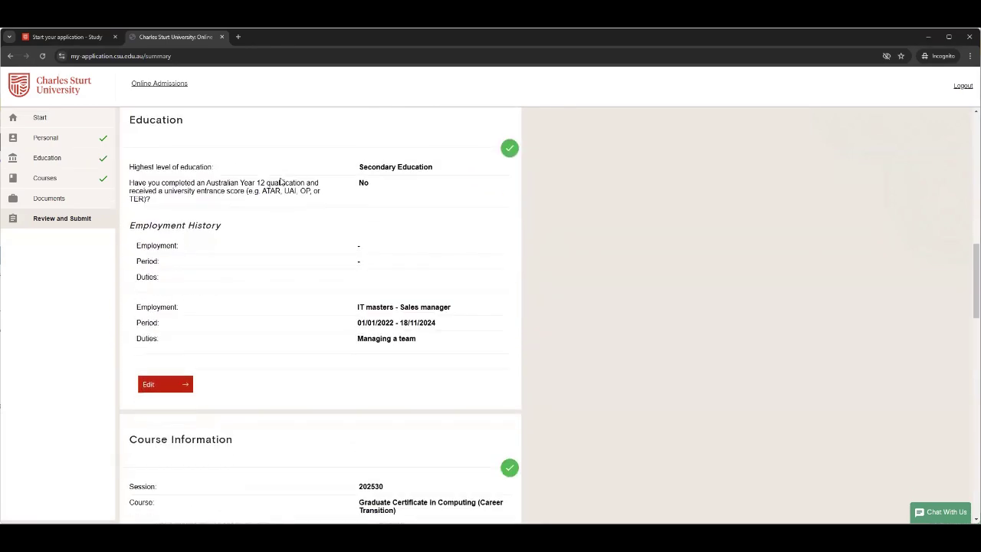
scroll(280, 181, "down", 2)
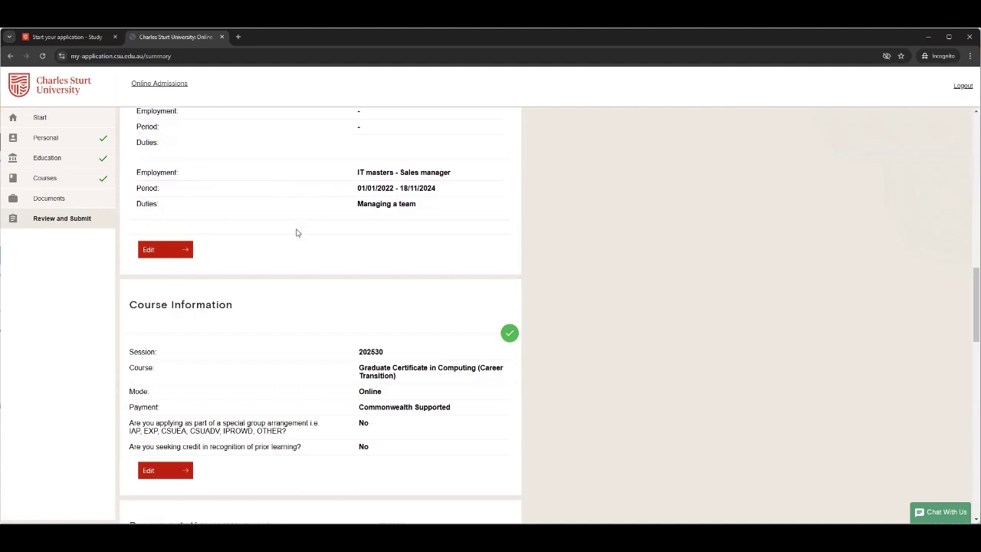
scroll(312, 208, "down", 1)
scroll(313, 208, "down", 2)
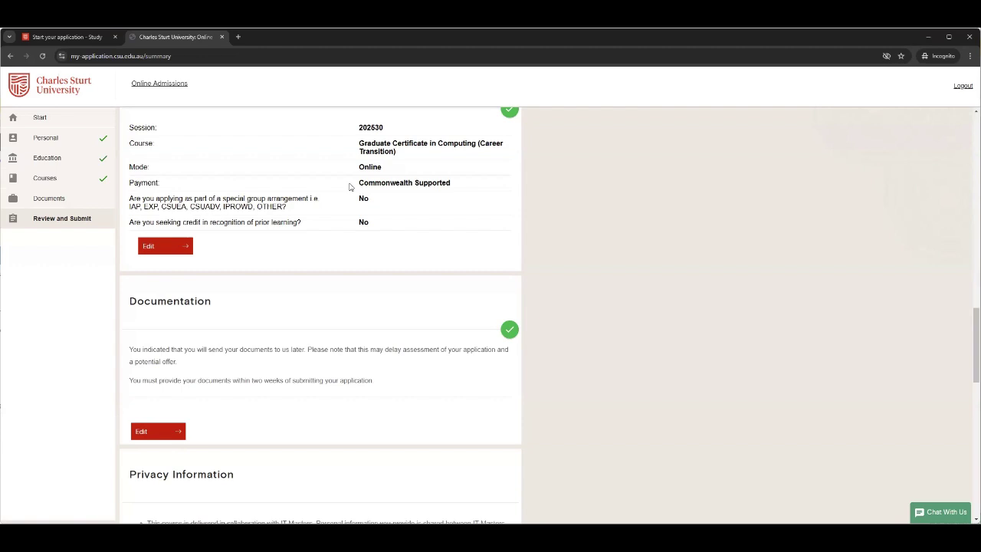
scroll(348, 186, "down", 1)
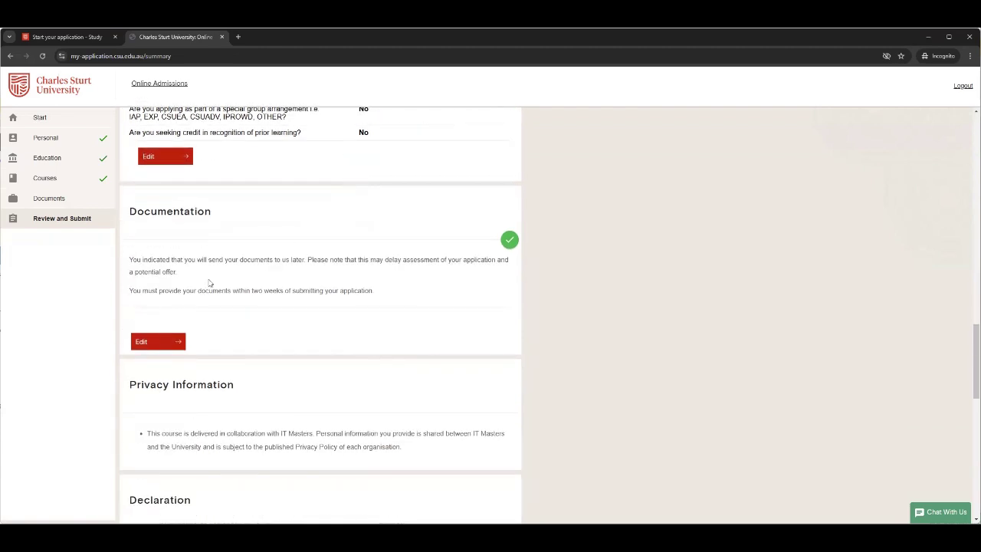
scroll(361, 222, "down", 2)
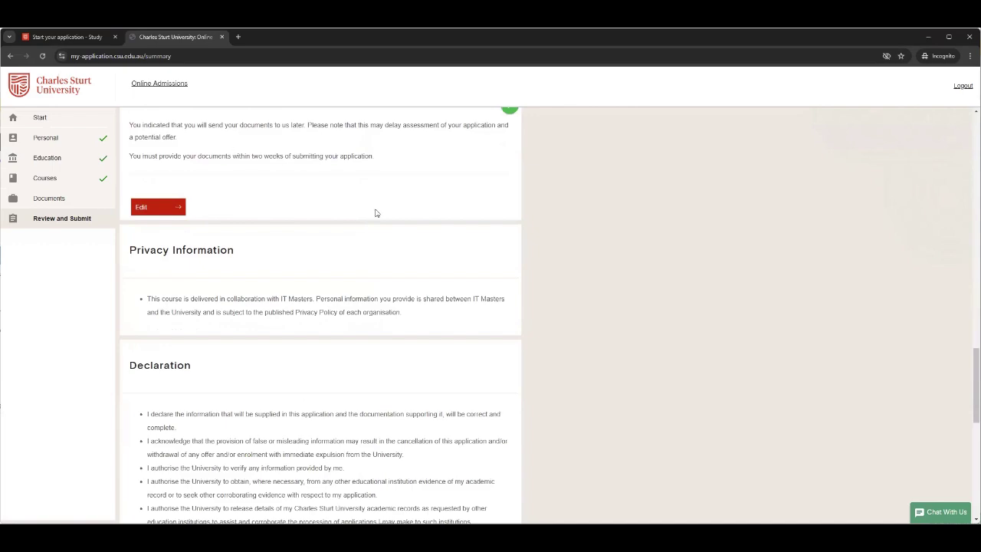
scroll(375, 212, "down", 3)
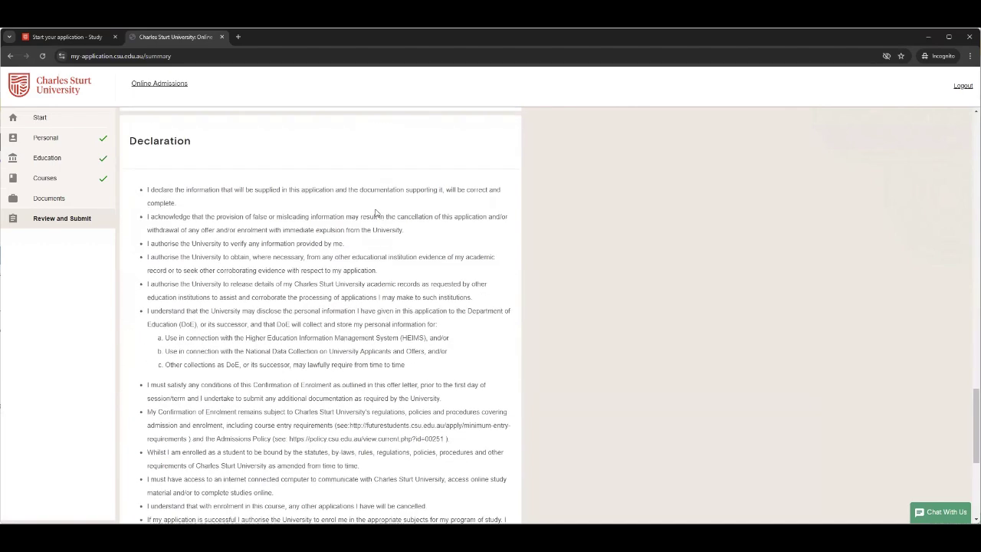
scroll(375, 212, "down", 2)
scroll(375, 213, "down", 1)
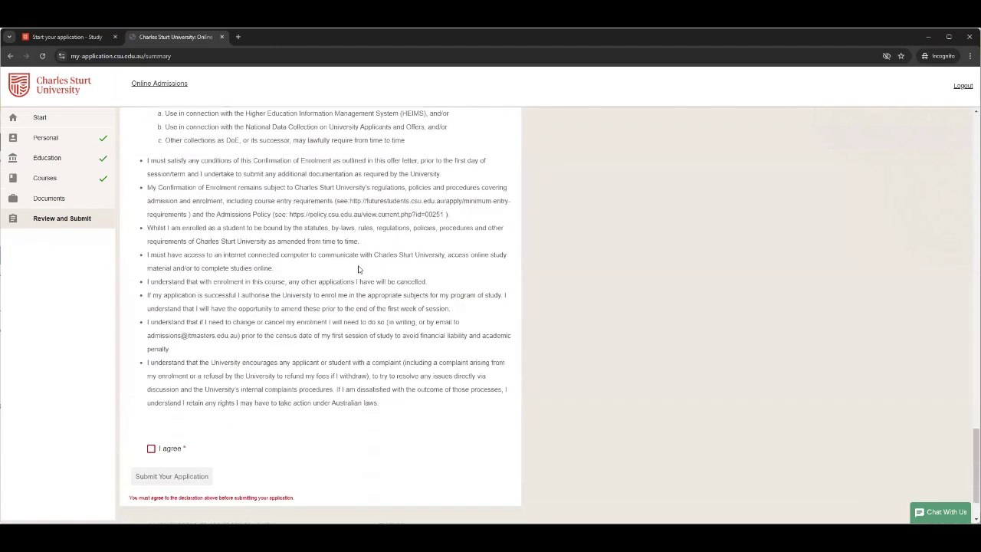
scroll(320, 201, "up", 1)
scroll(321, 202, "down", 2)
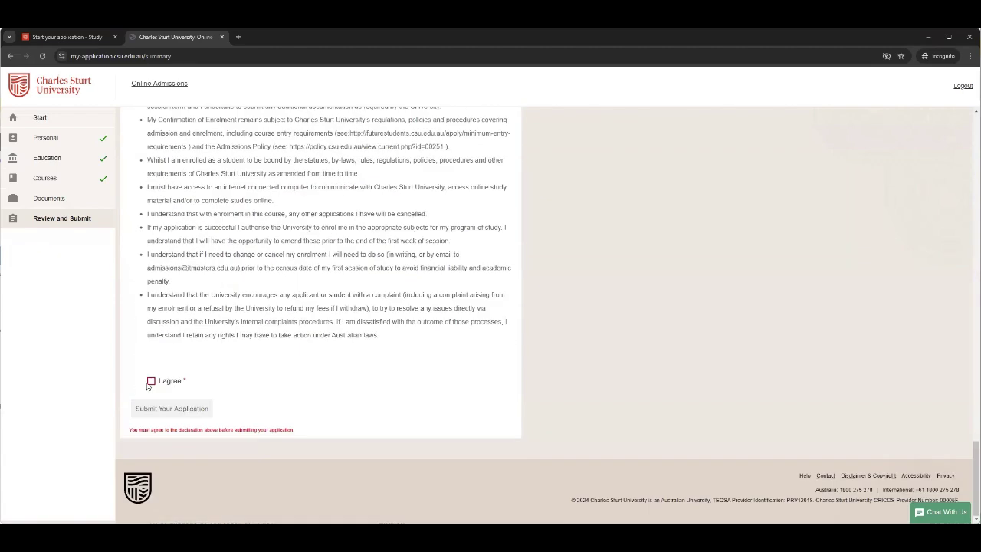
Tick the 'I agree' checkbox under the Declaration.
left_click(151, 378)
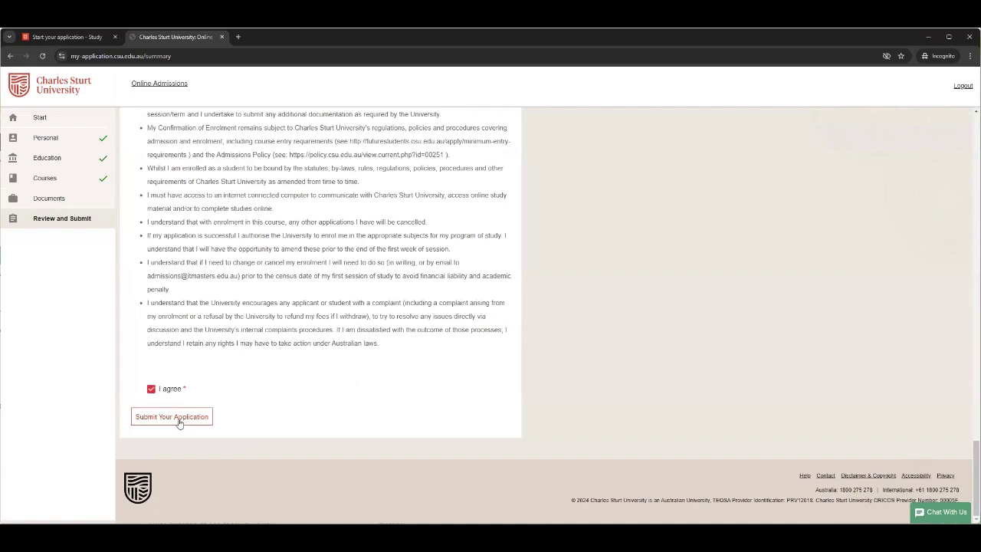